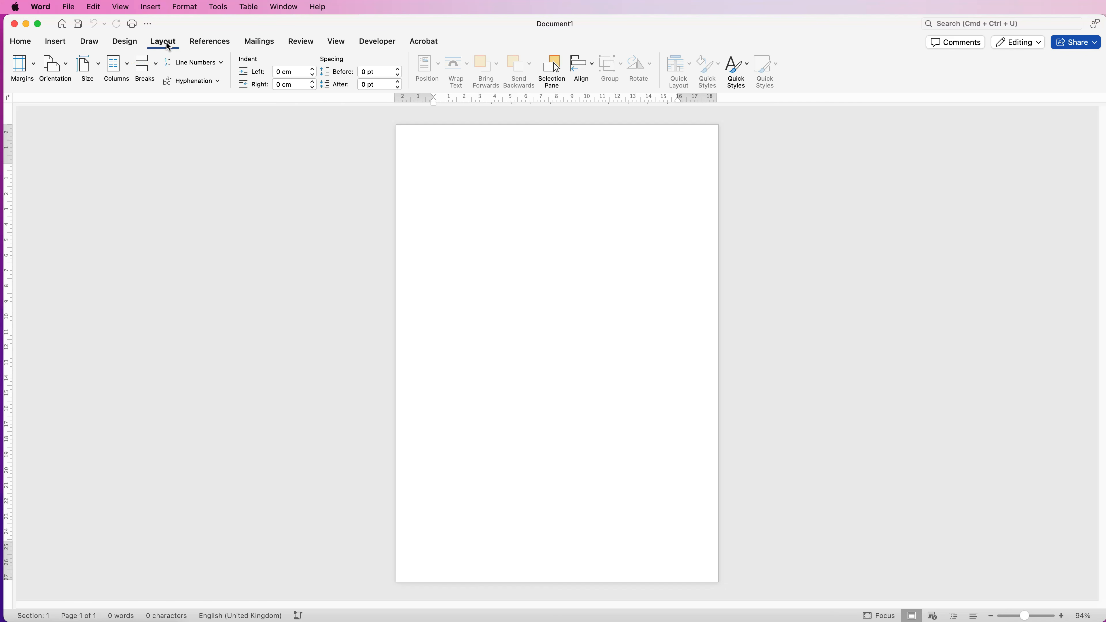
# Look through the list of available page sizes for the document
pyautogui.click(98, 66)
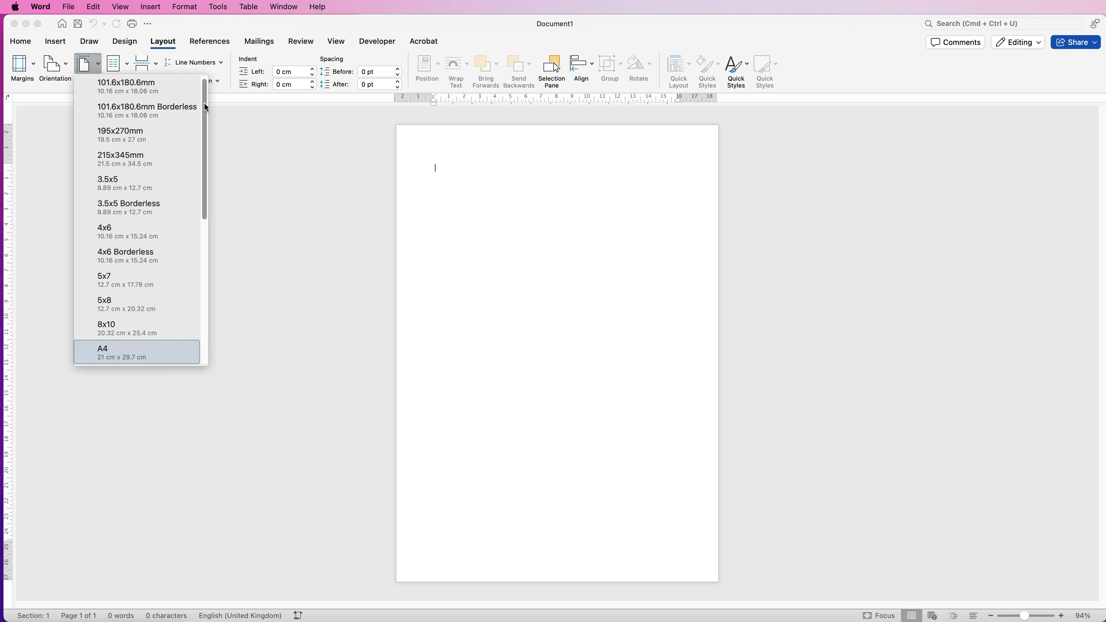
pyautogui.moveTo(206, 106)
pyautogui.mouseDown()
pyautogui.moveTo(209, 263)
pyautogui.moveTo(208, 89)
pyautogui.mouseUp()
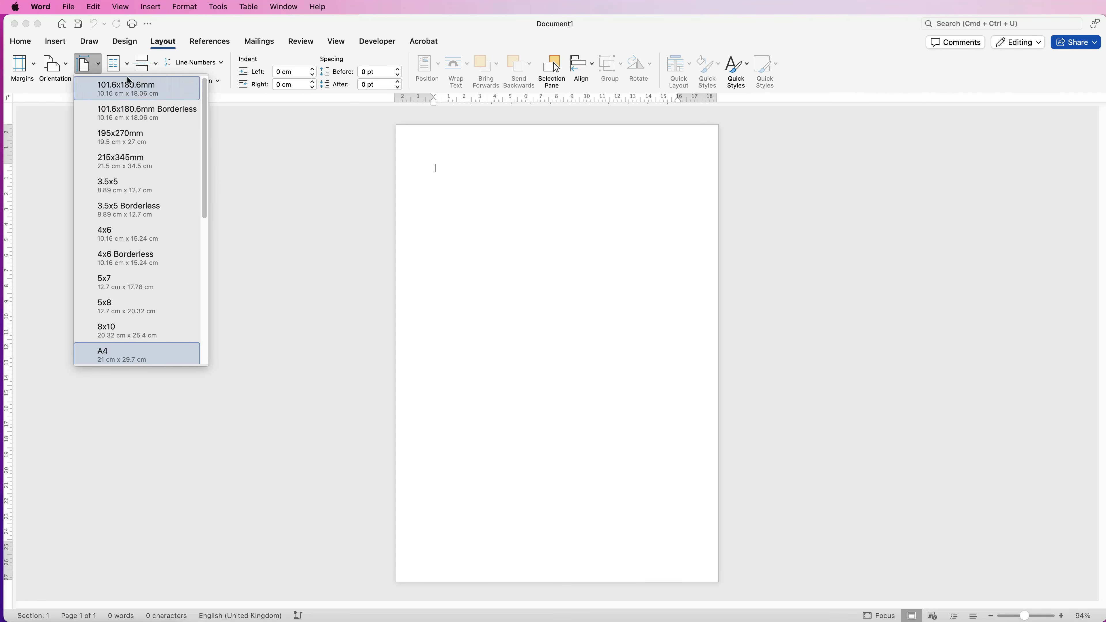
pyautogui.click(100, 69)
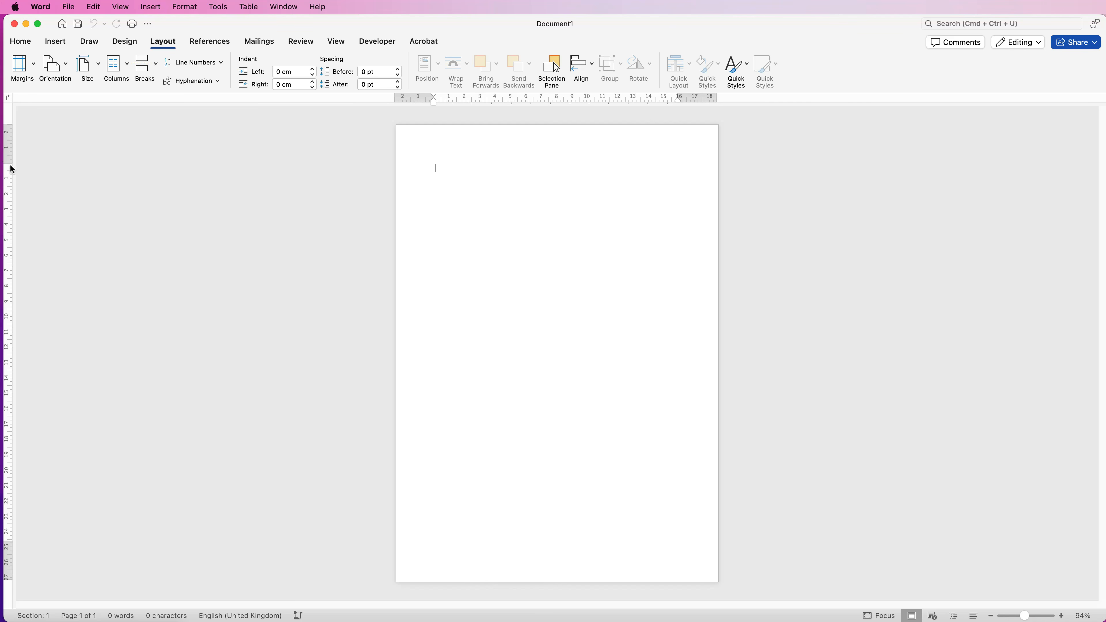
# Review the margin presets and the custom margin settings for the whole document
pyautogui.click(337, 42)
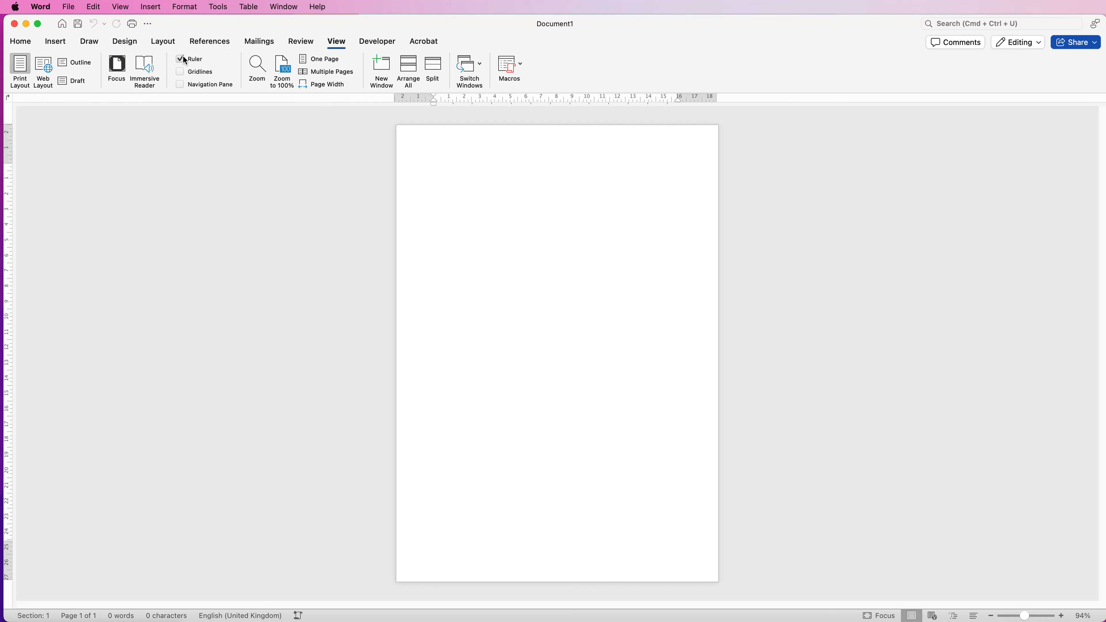
pyautogui.click(167, 43)
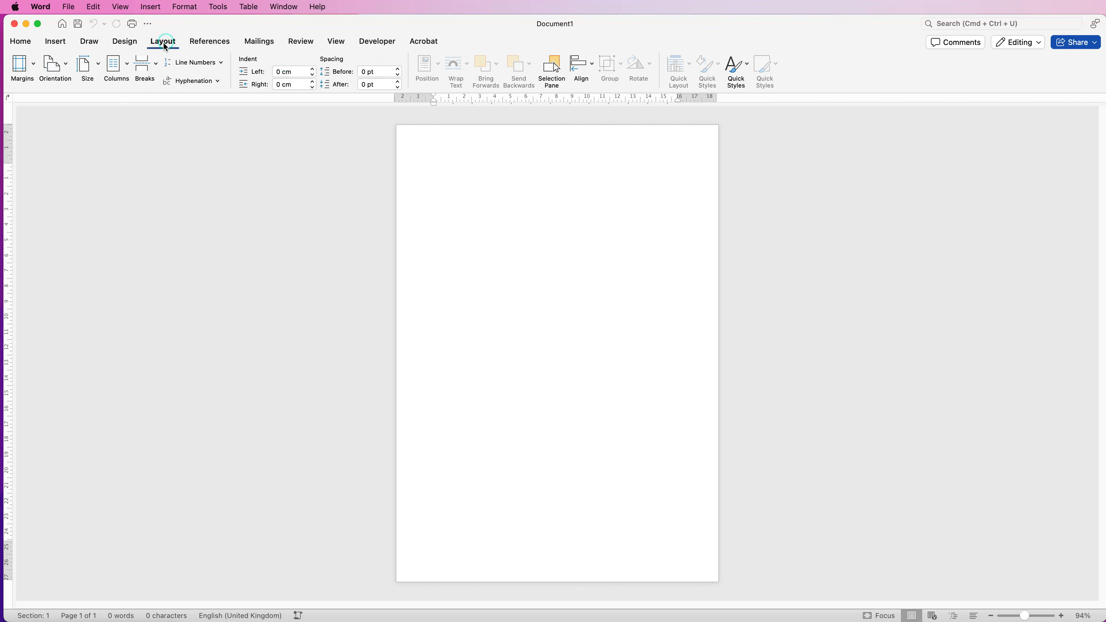
pyautogui.click(32, 69)
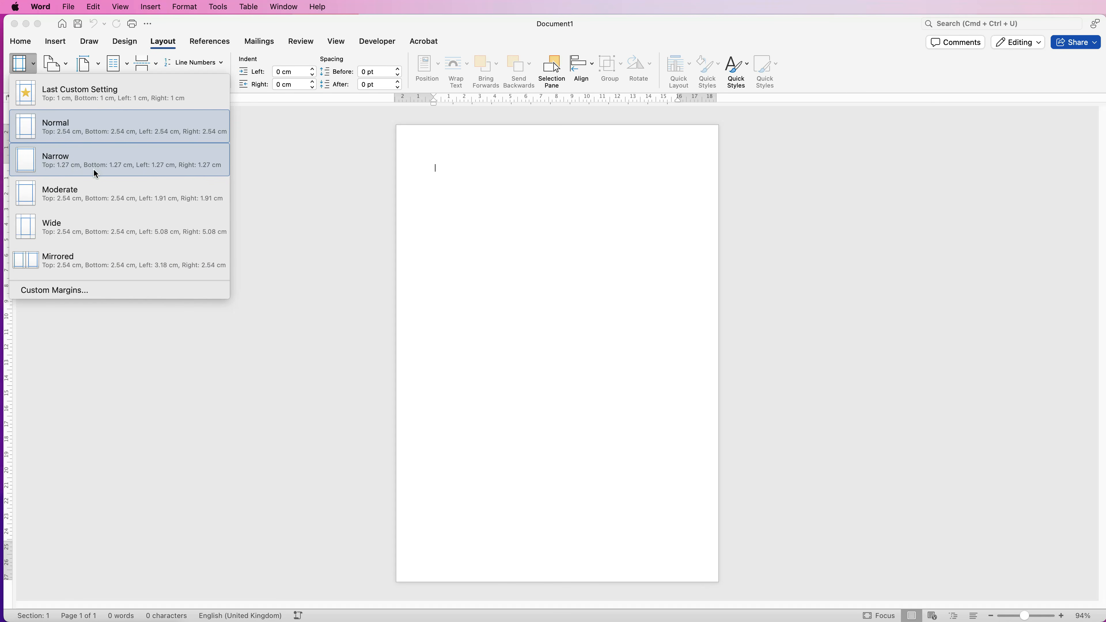
pyautogui.click(75, 291)
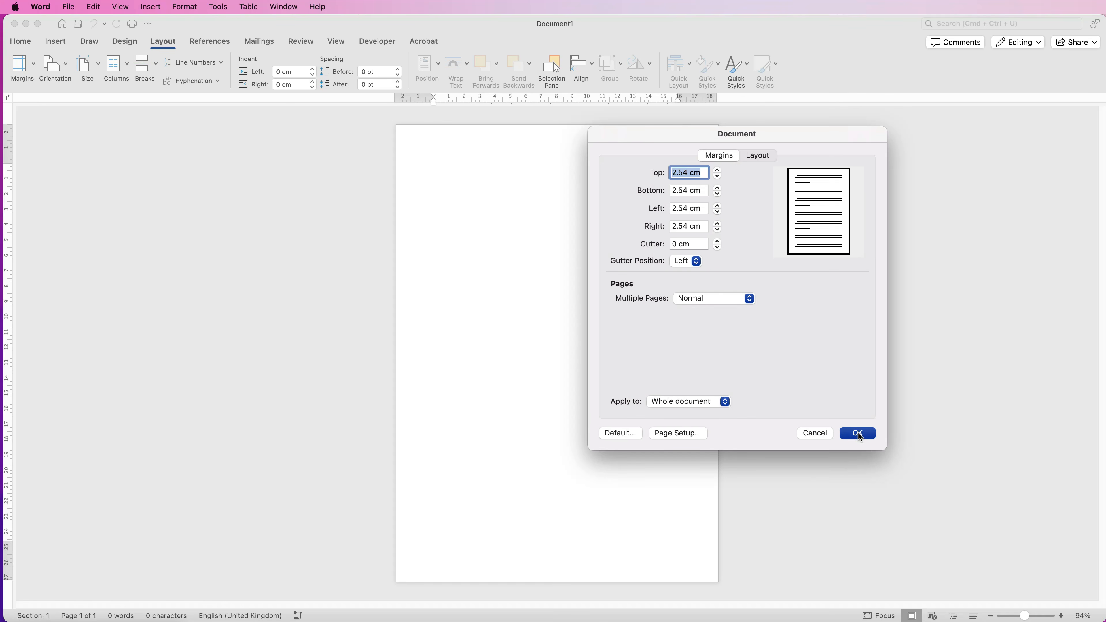
pyautogui.click(858, 433)
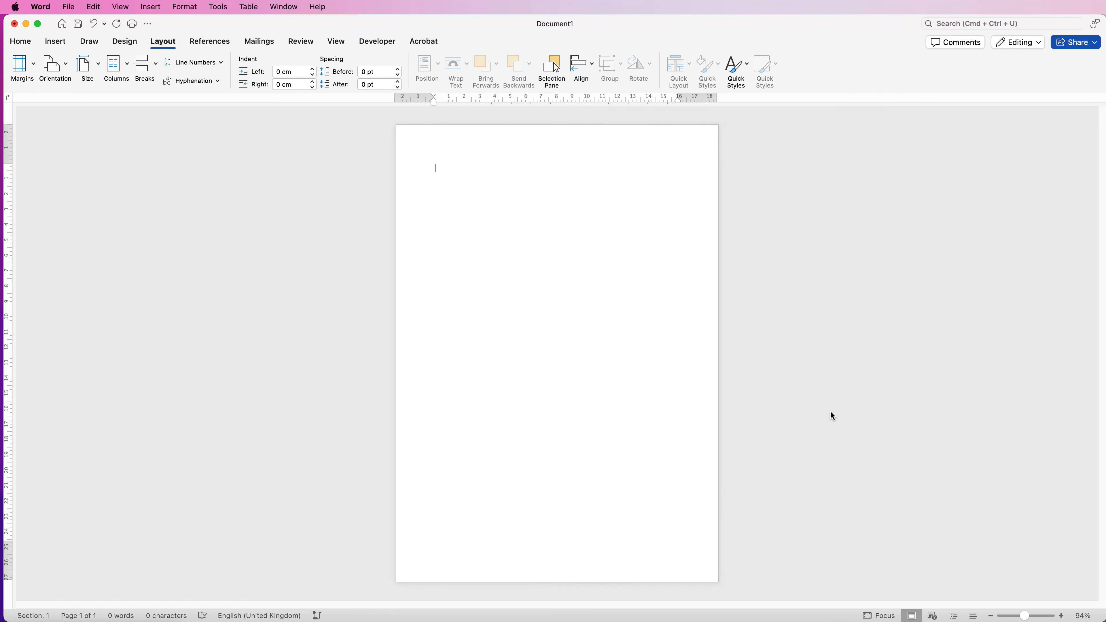
# Generate sample paragraphs in the blank document with =rand()
pyautogui.write('=rand()')
pyautogui.press('Return')
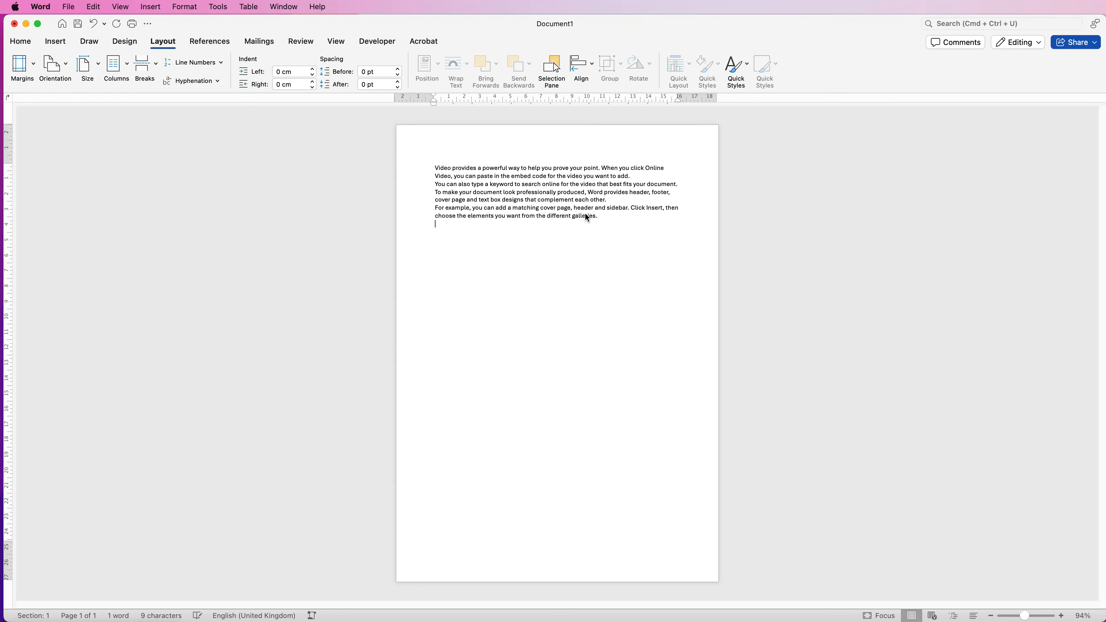
# Change the font of all the sample paragraphs to Arial
pyautogui.click(21, 41)
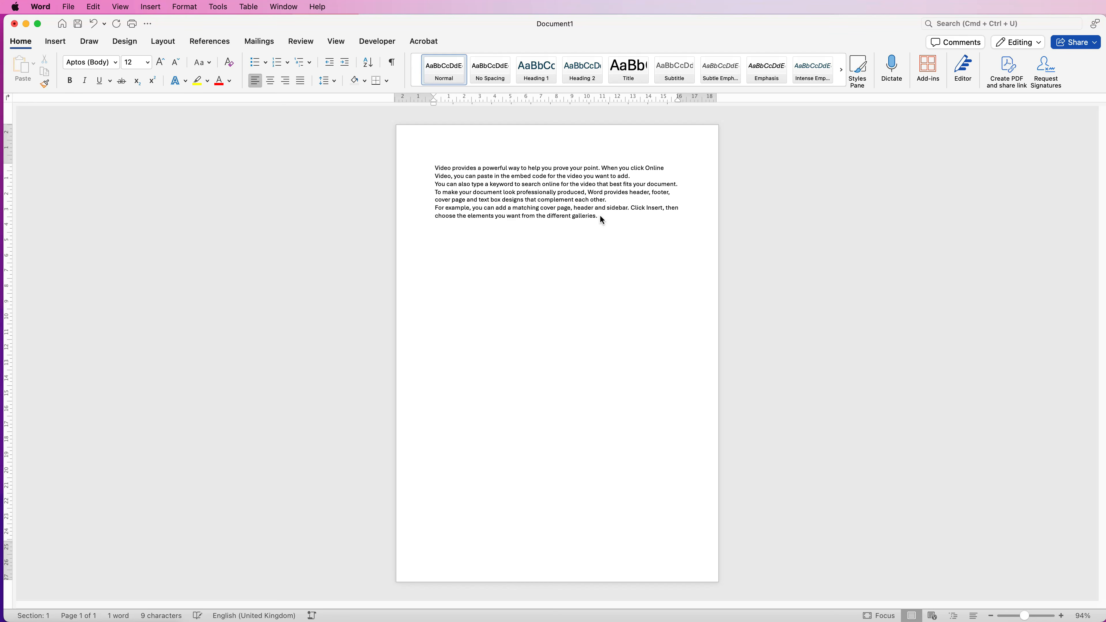
pyautogui.moveTo(602, 216); pyautogui.dragTo(436, 168)
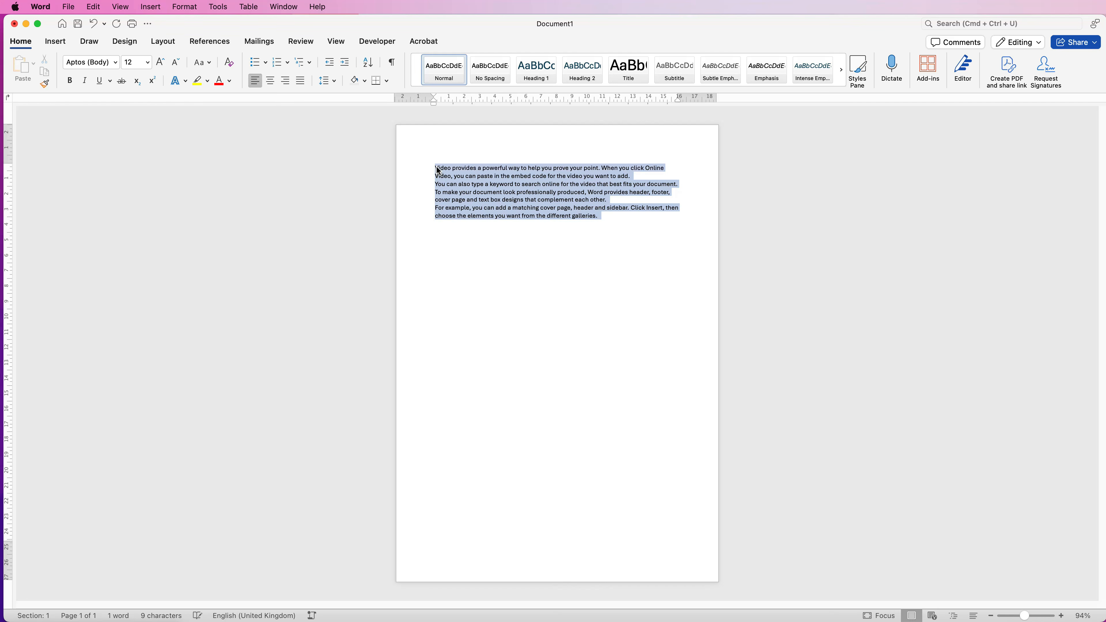
pyautogui.click(116, 64)
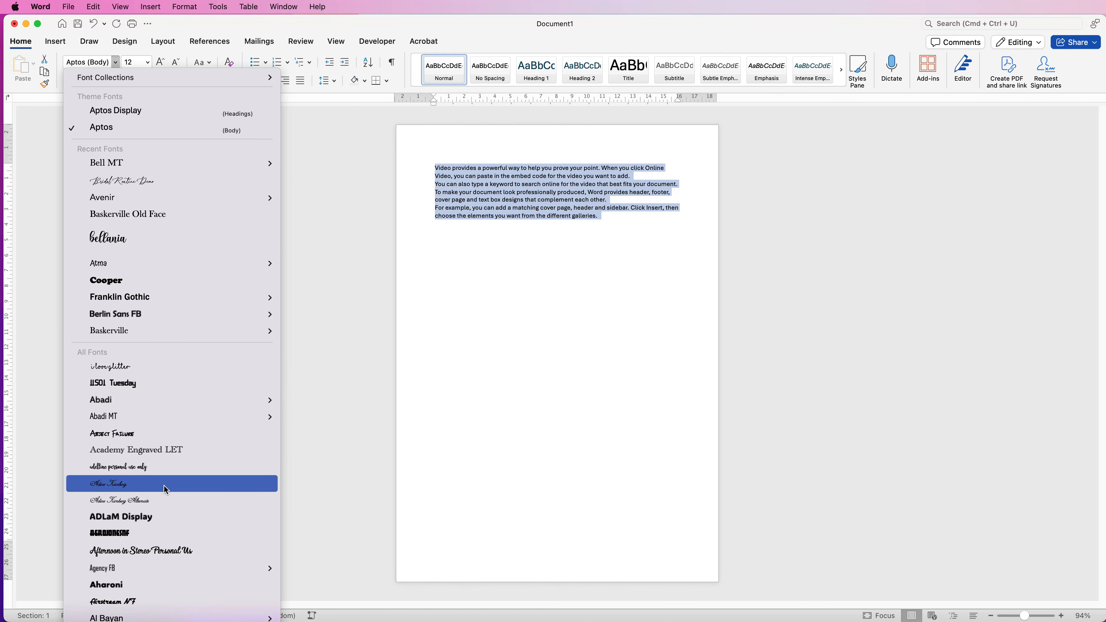
pyautogui.scroll(-10, 165, 486)
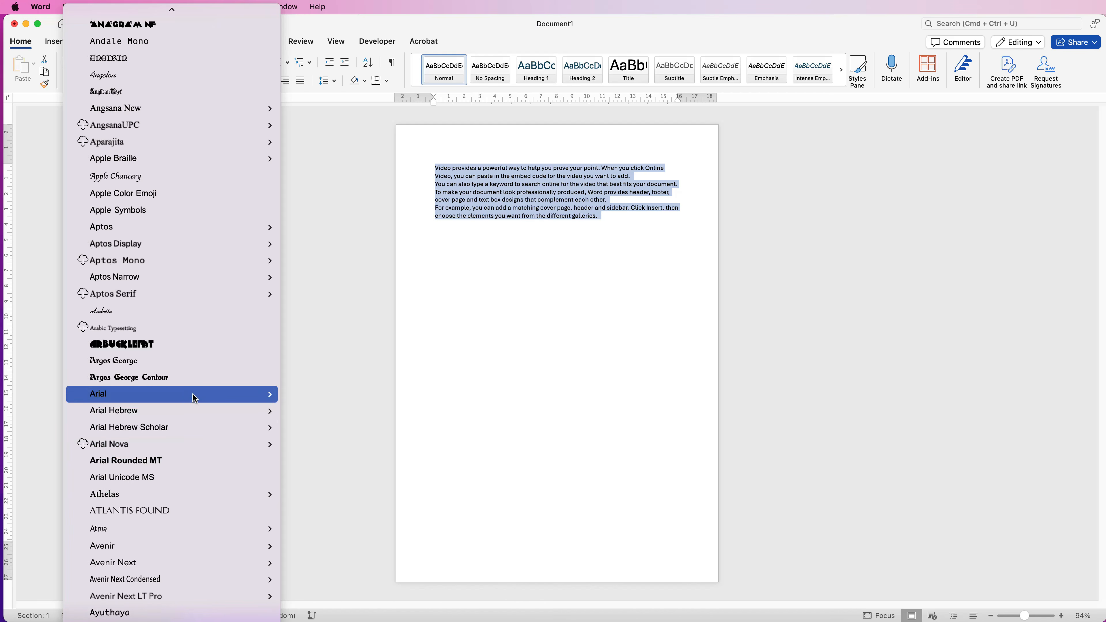
pyautogui.click(170, 398)
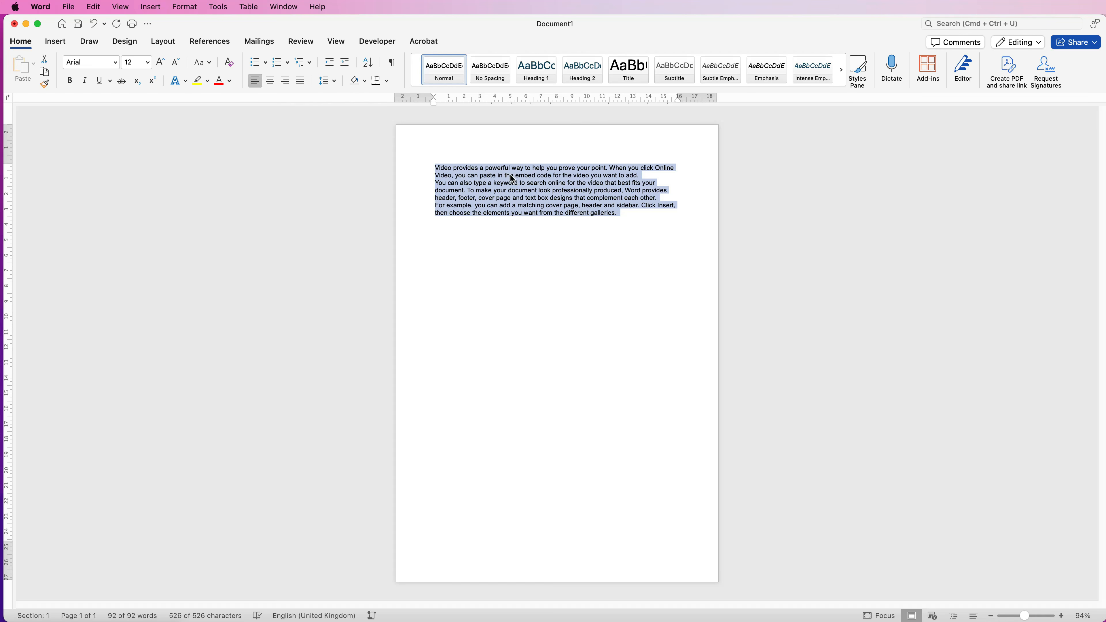
# Try enlarging the sample text to 18 pt, and reduce it back to 12 pt
pyautogui.click(149, 63)
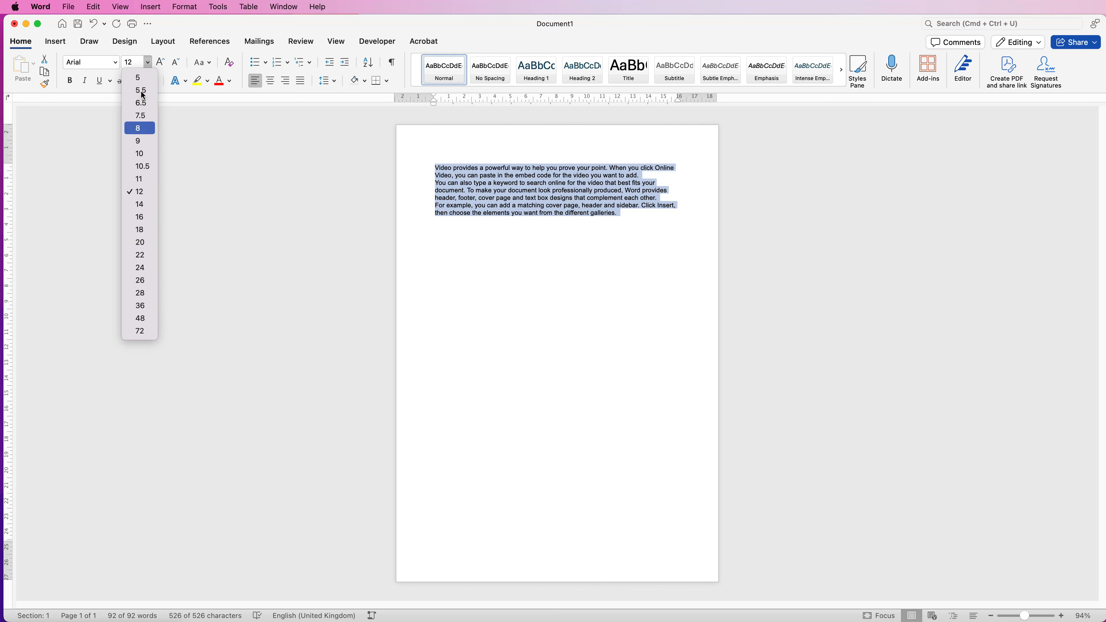
pyautogui.click(149, 65)
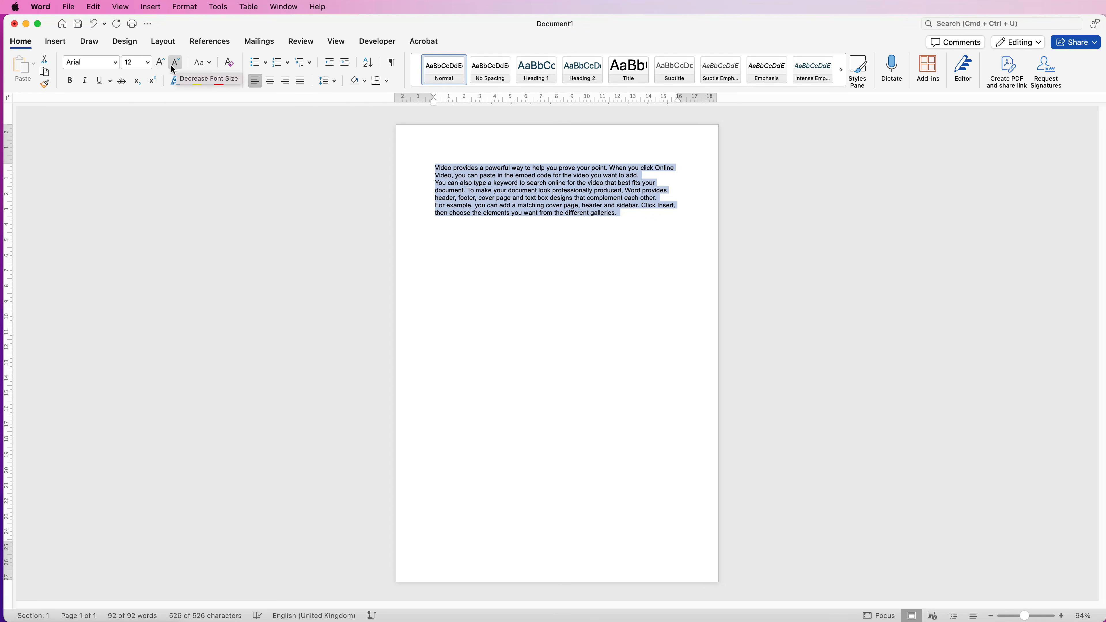
pyautogui.click(160, 64)
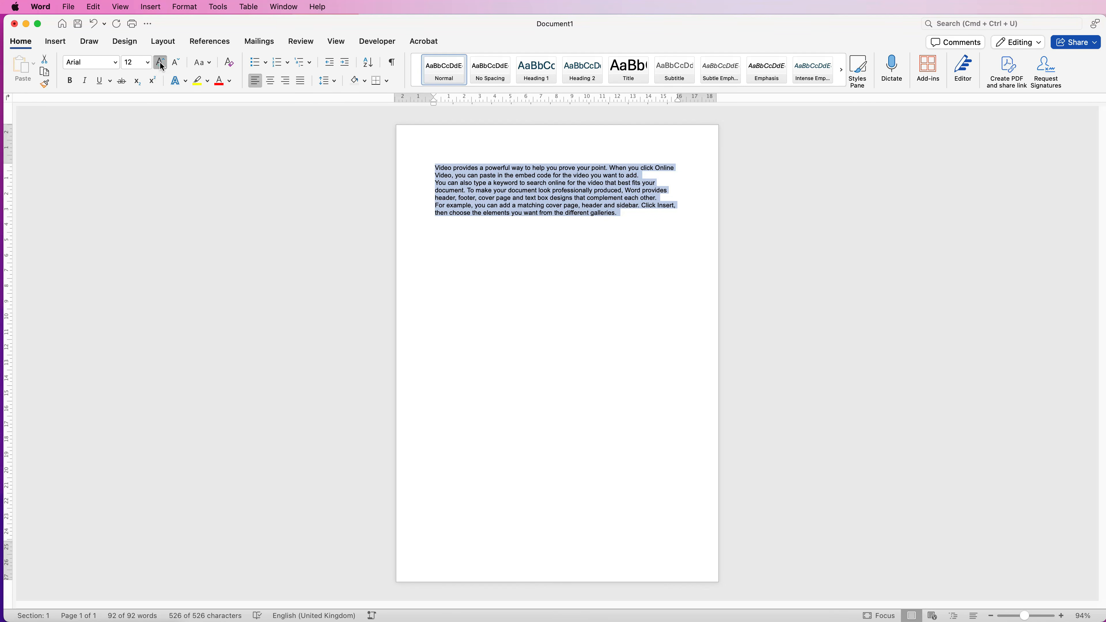
pyautogui.click(160, 64)
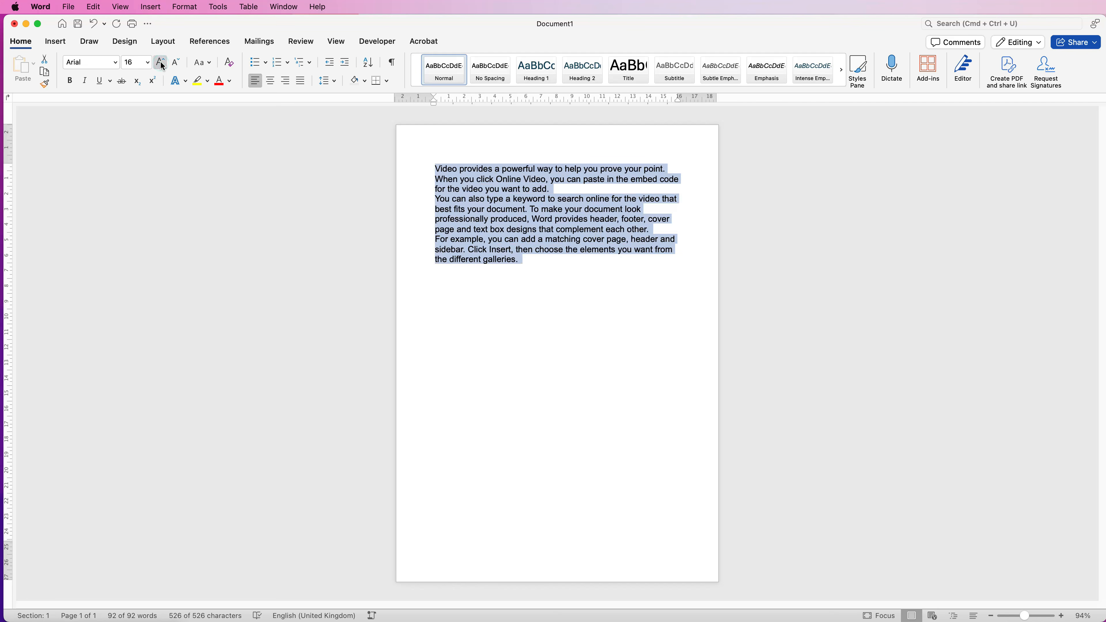
pyautogui.click(161, 60)
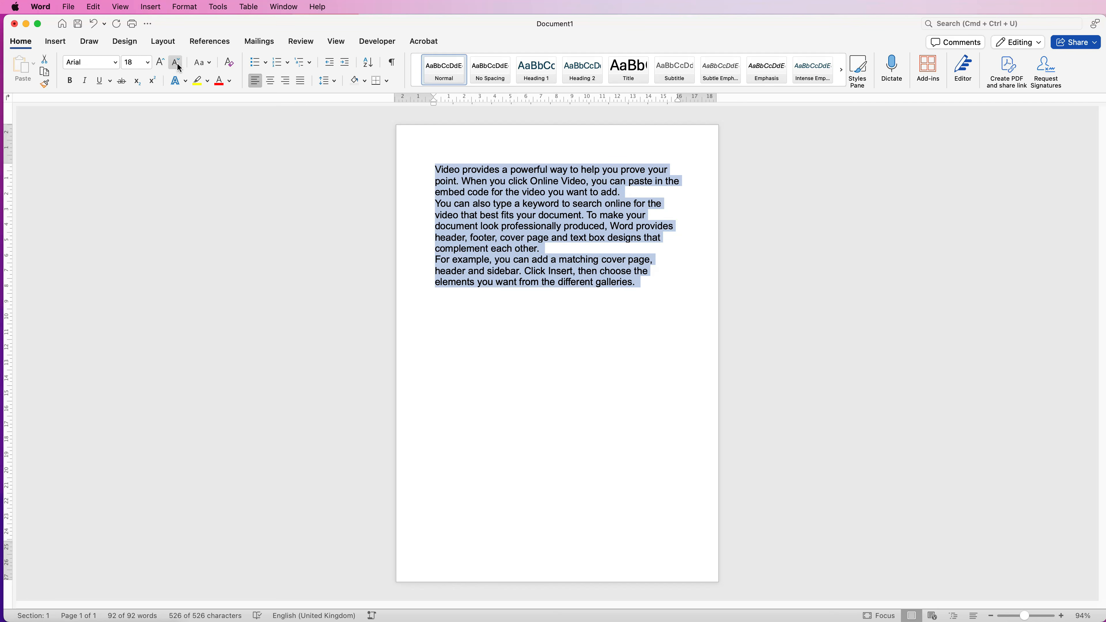
pyautogui.click(174, 64)
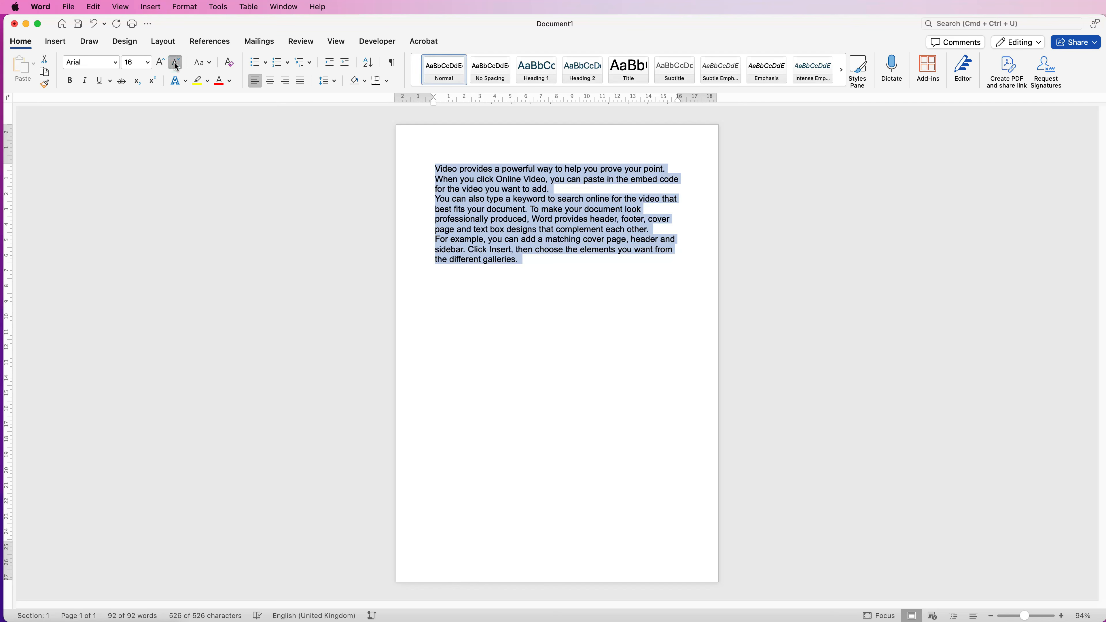
pyautogui.click(175, 64)
pyautogui.click(175, 64)
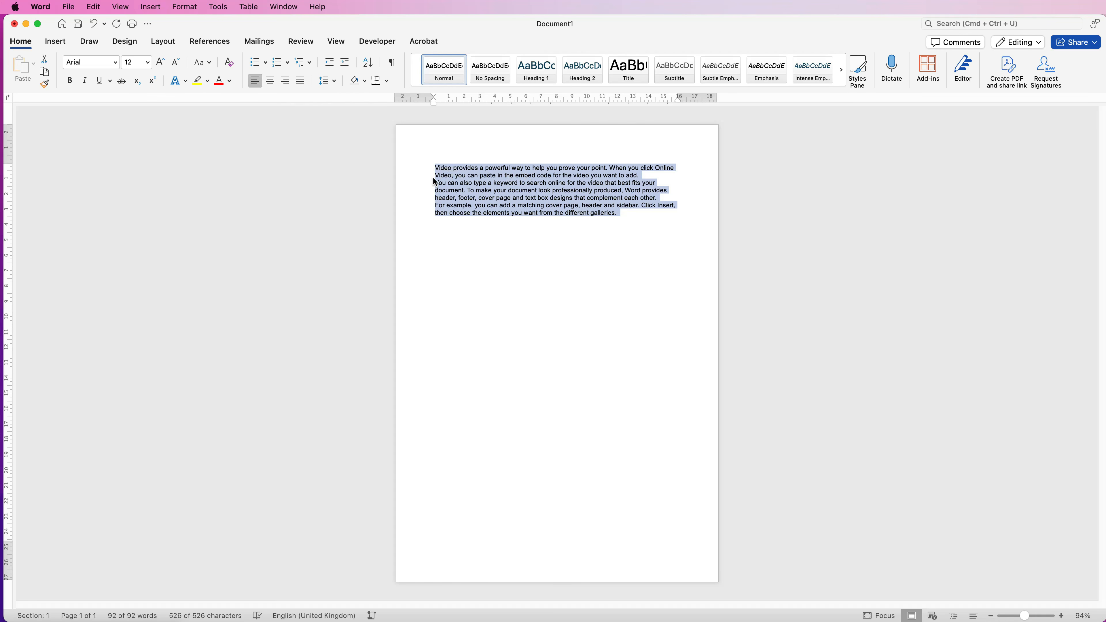
# Set the line spacing of the selected sample paragraphs to 1.15
pyautogui.click(334, 82)
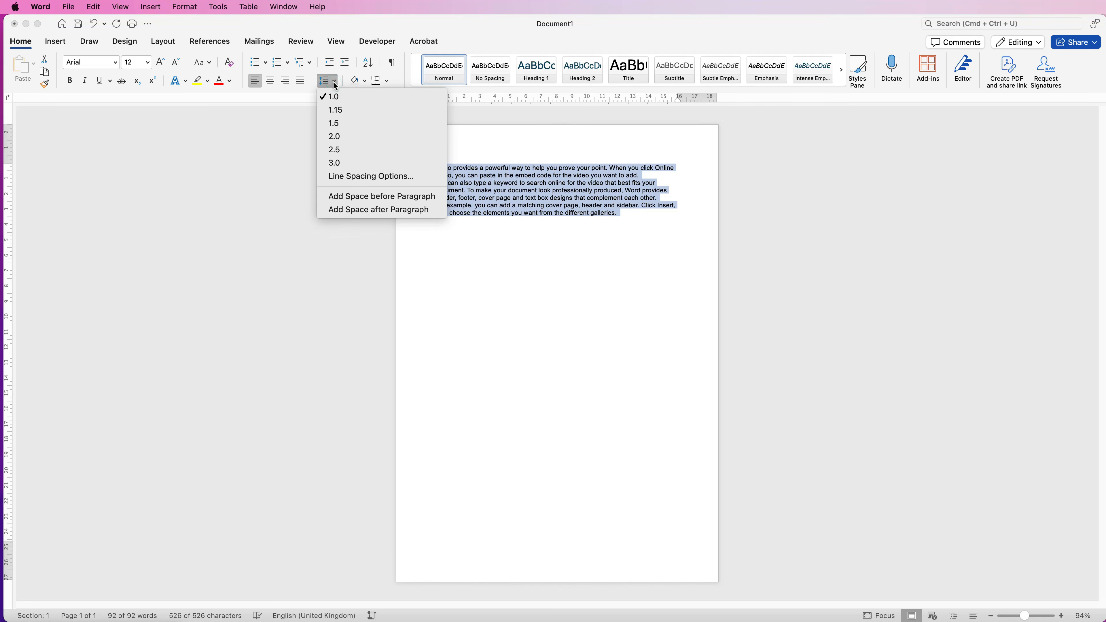
pyautogui.click(334, 112)
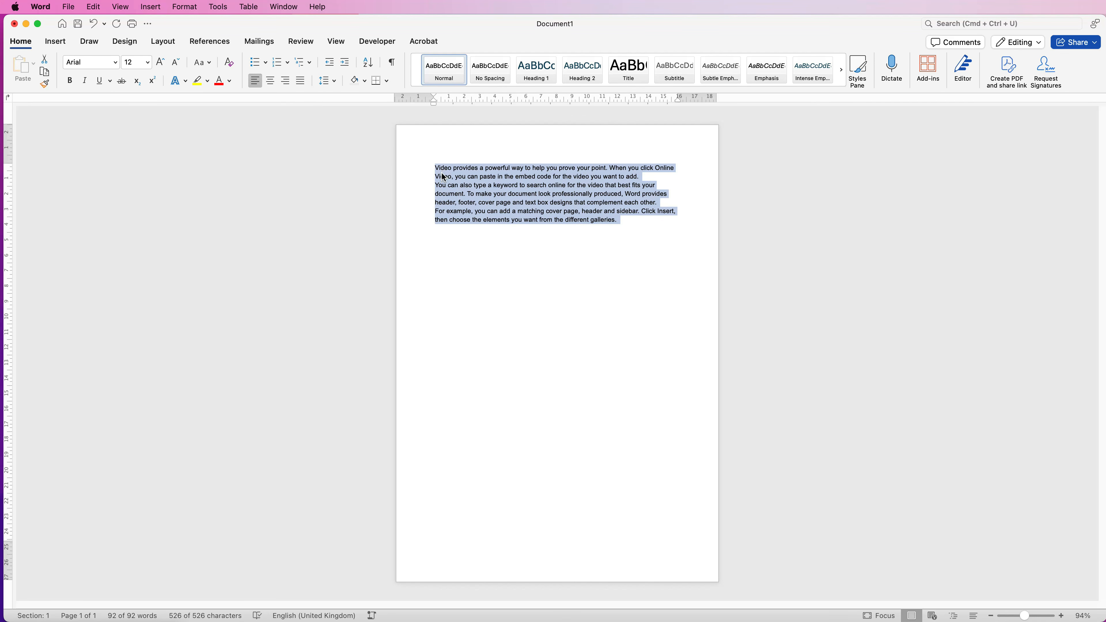
# Try centred, right and justified alignment on all the sample text, and return it to left alignment
pyautogui.click(620, 219)
pyautogui.press('super+a')
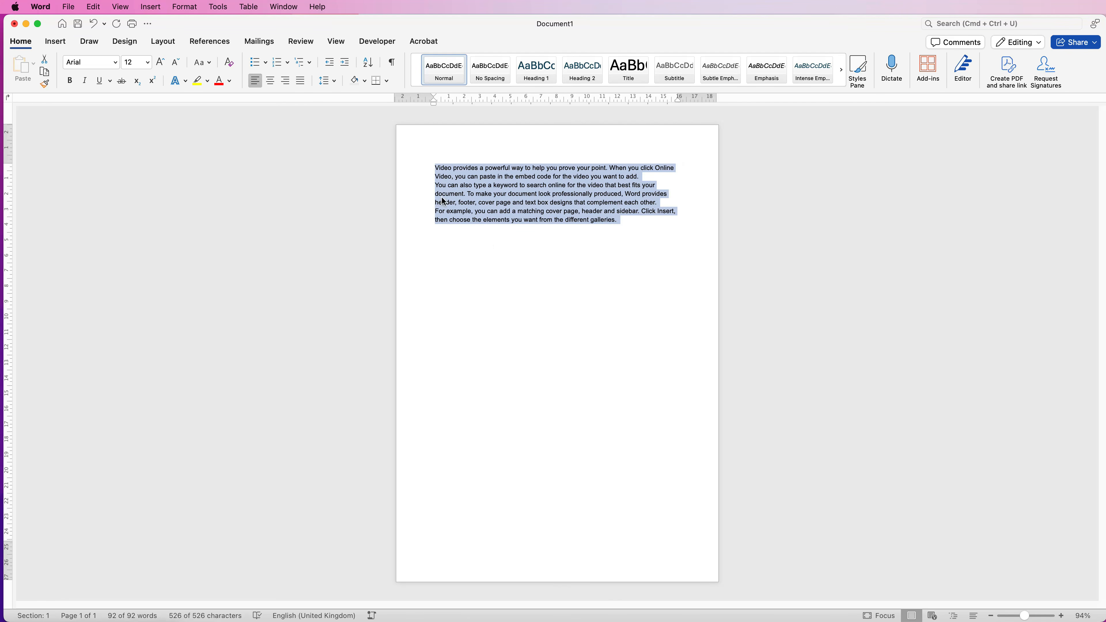
pyautogui.click(272, 82)
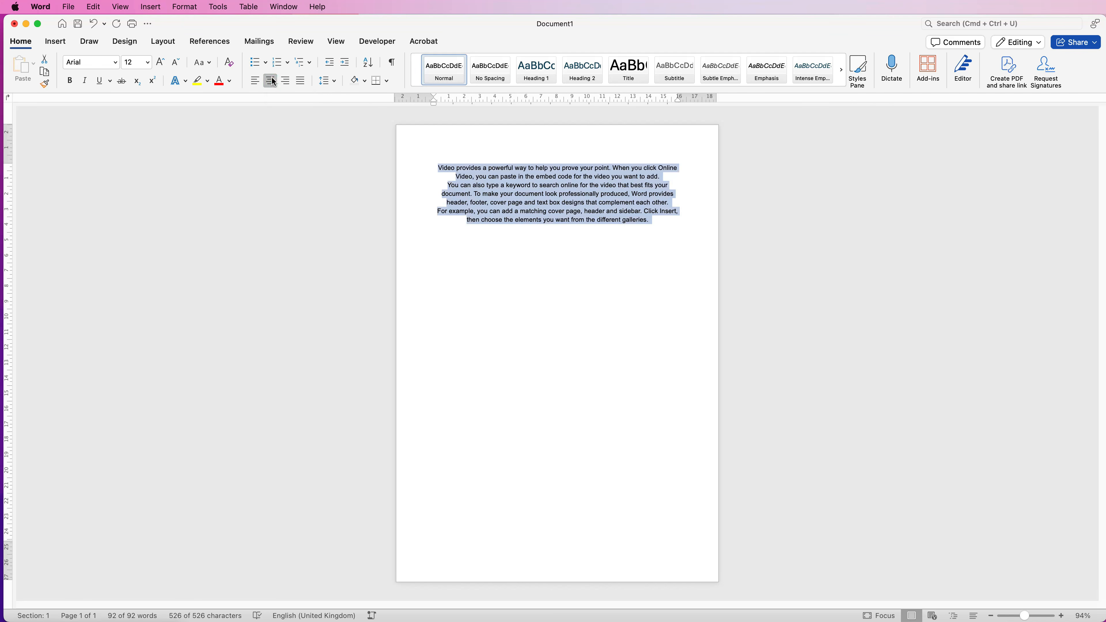
pyautogui.click(286, 81)
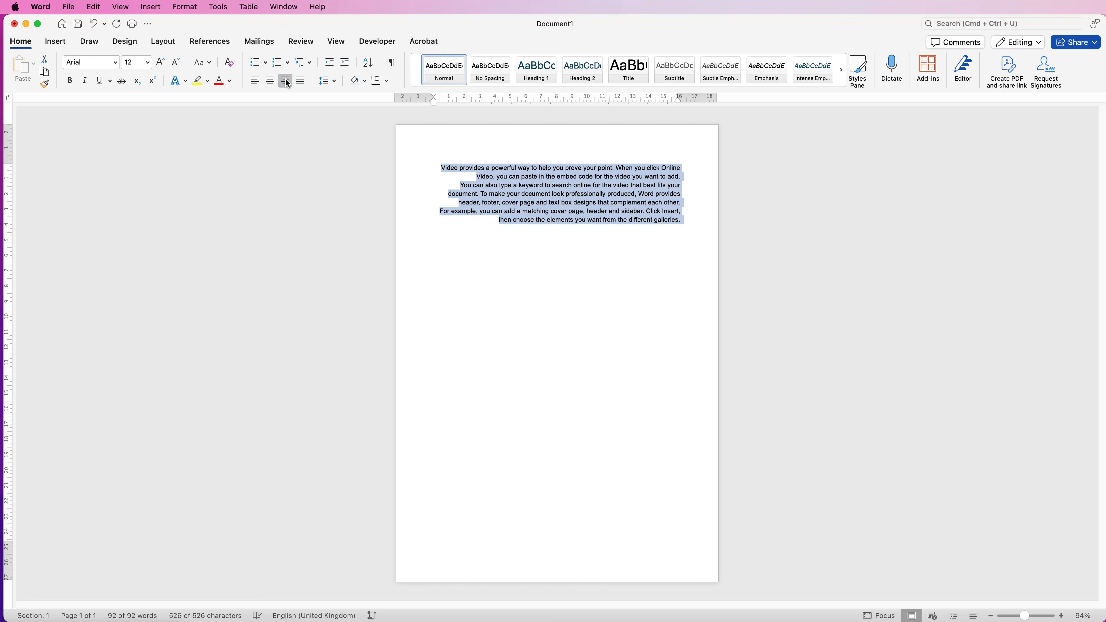
pyautogui.click(300, 82)
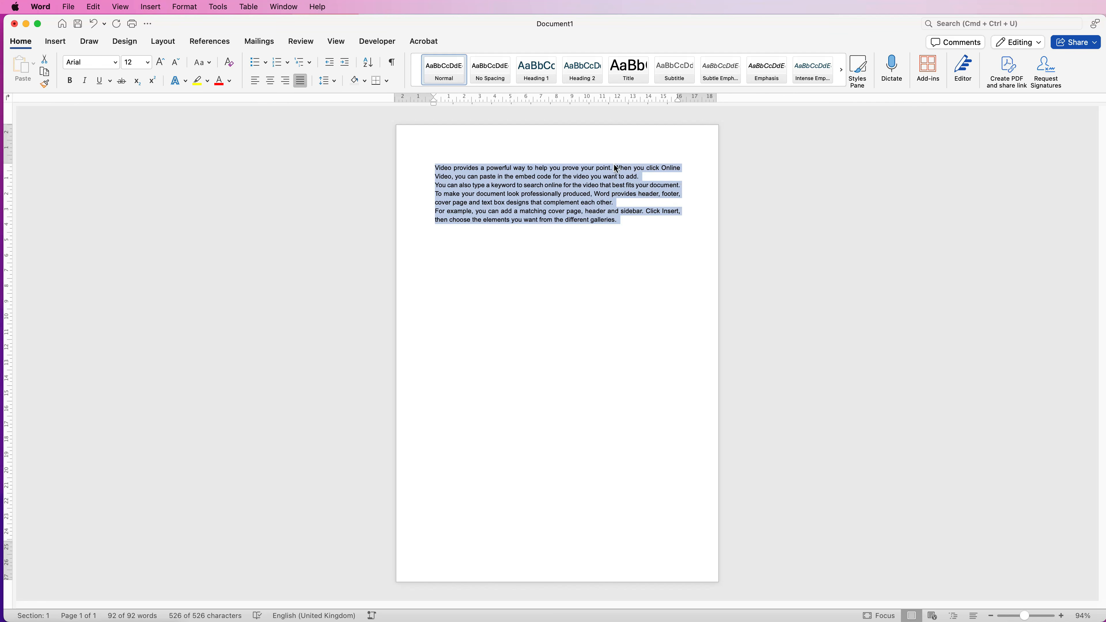
pyautogui.click(255, 81)
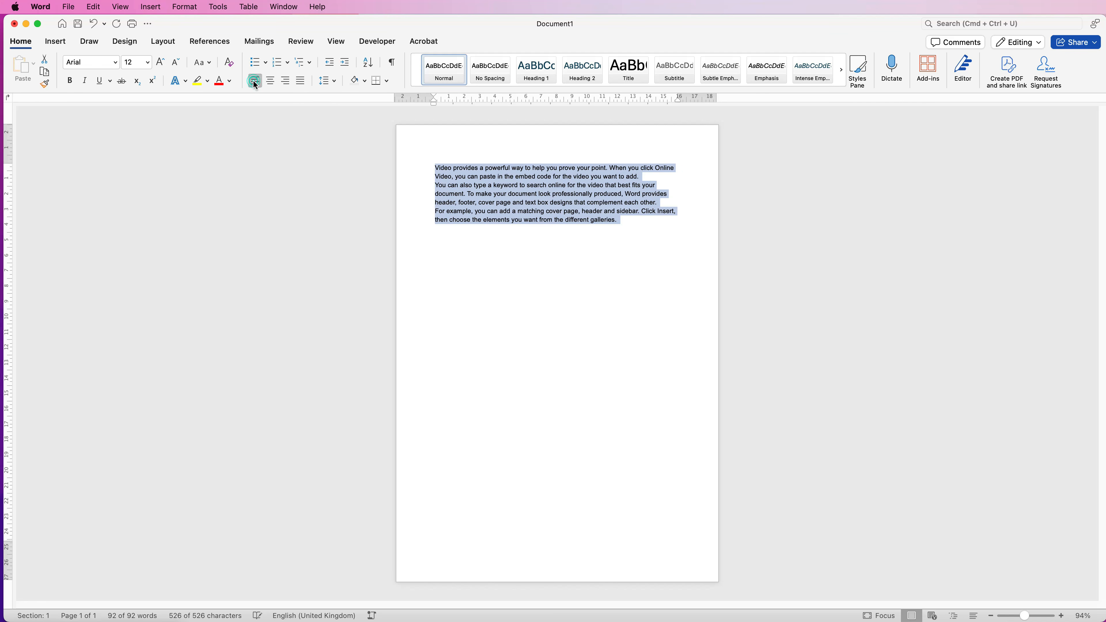
pyautogui.click(513, 155)
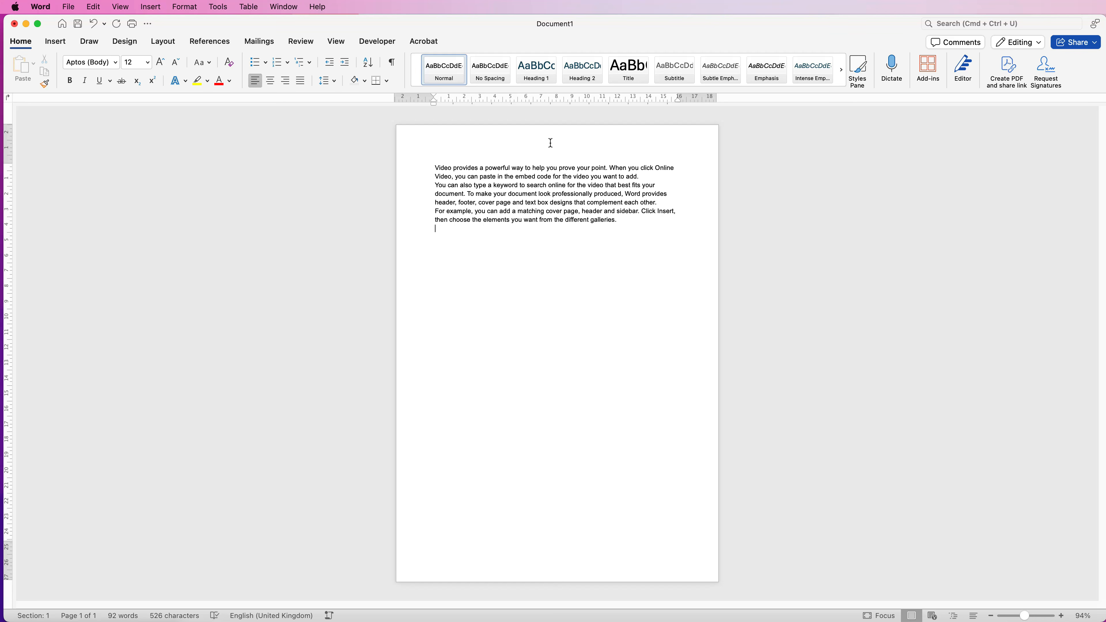
# Open the document's header area for editing
pyautogui.click(56, 41)
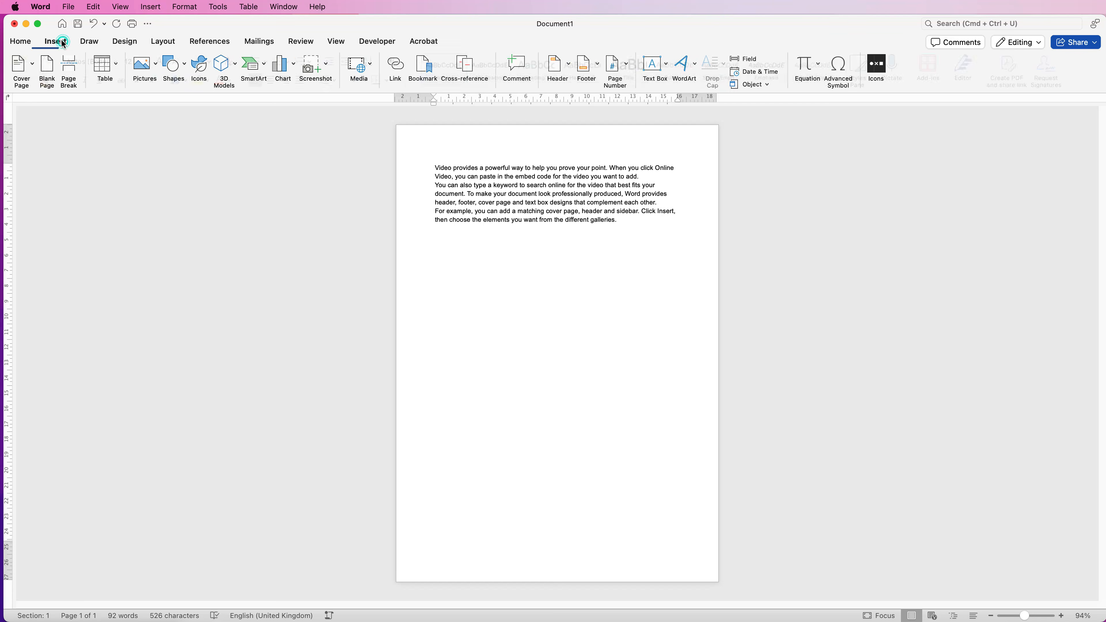
pyautogui.click(571, 66)
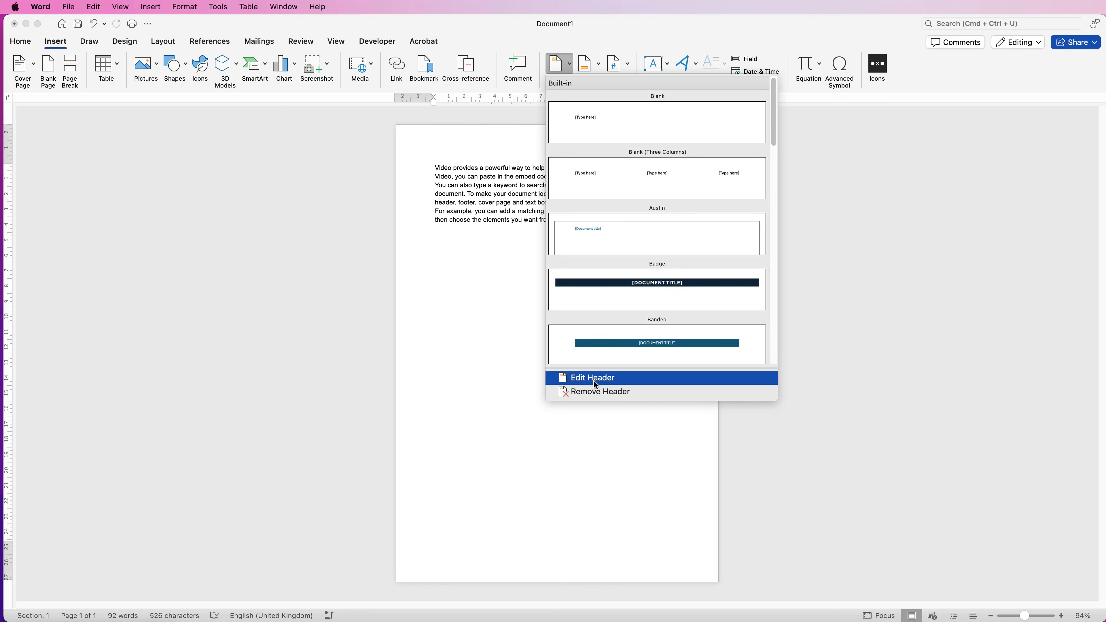
pyautogui.click(593, 381)
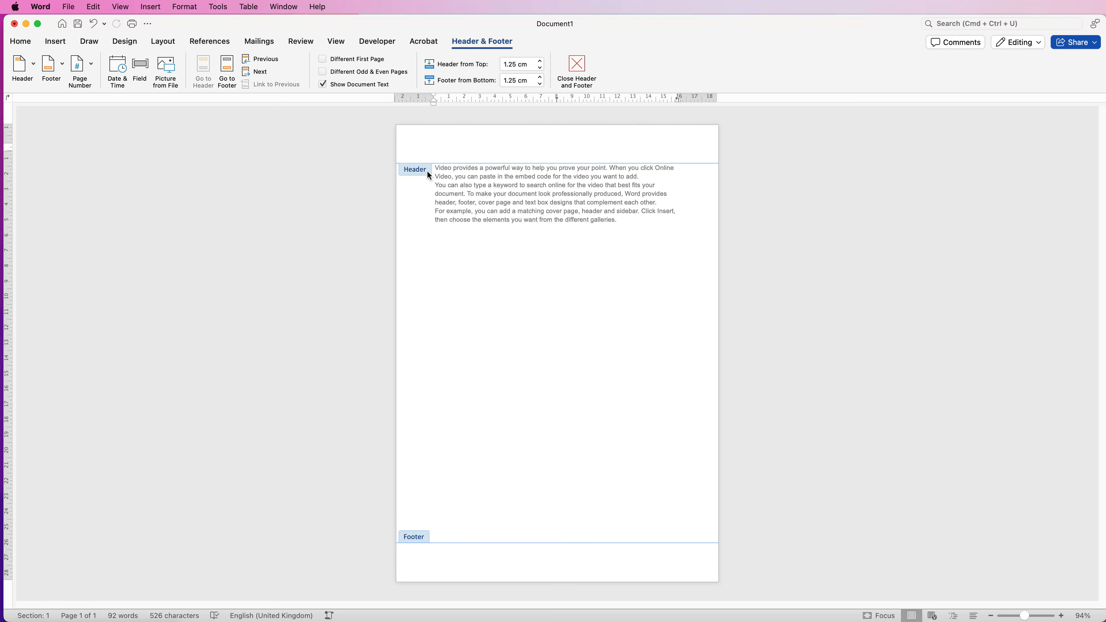
# Insert centred page numbers in the footer using the 1, 2, 3 number format
pyautogui.click(439, 562)
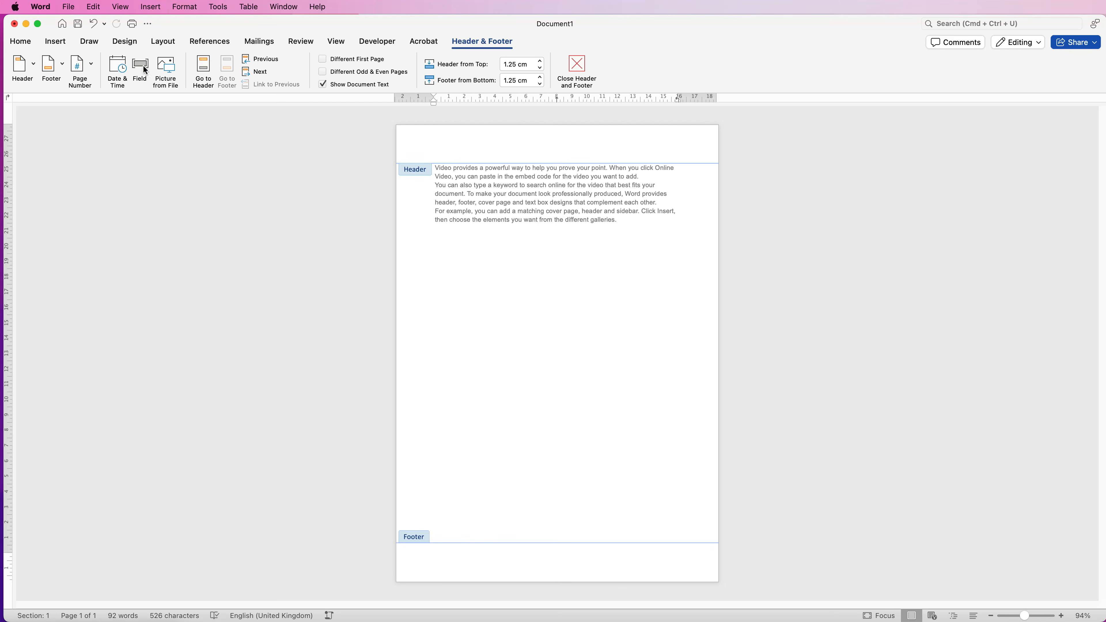
pyautogui.click(89, 66)
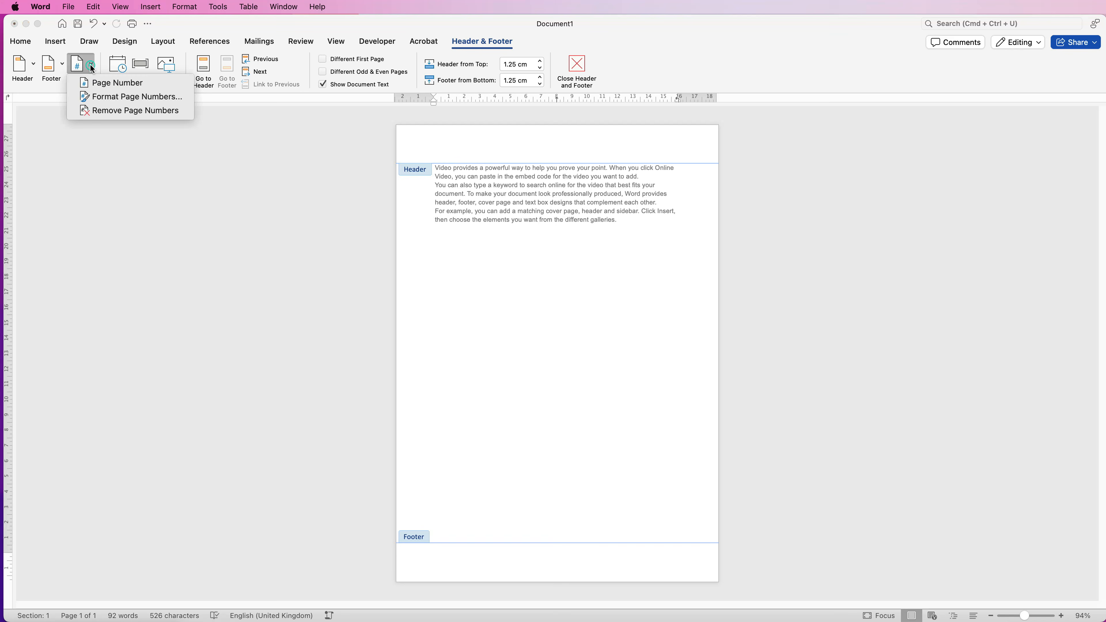
pyautogui.click(100, 85)
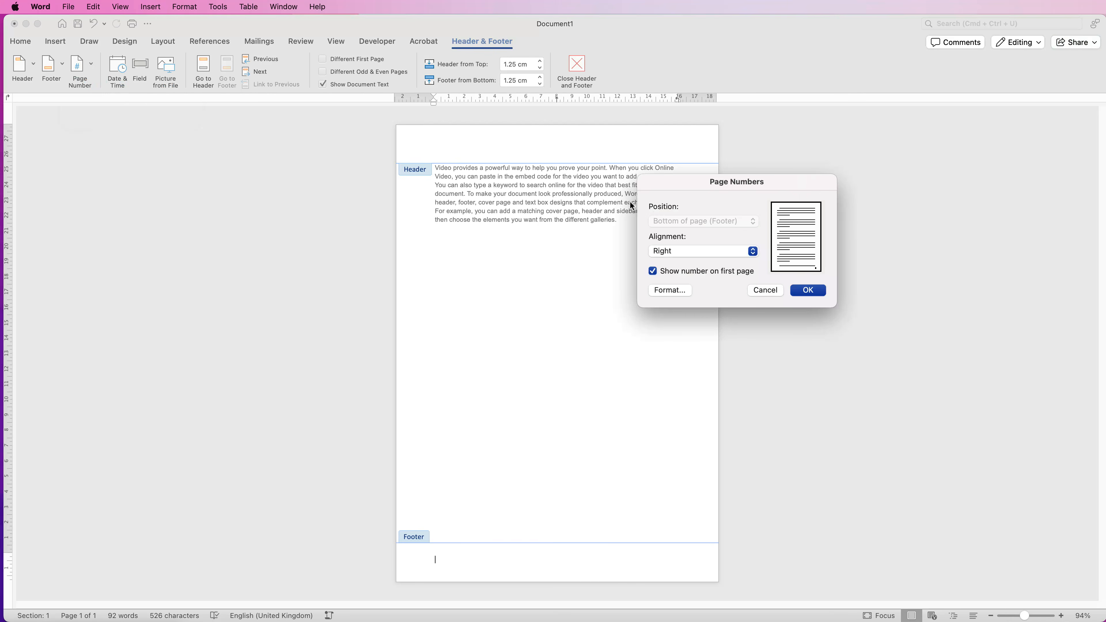
pyautogui.click(697, 255)
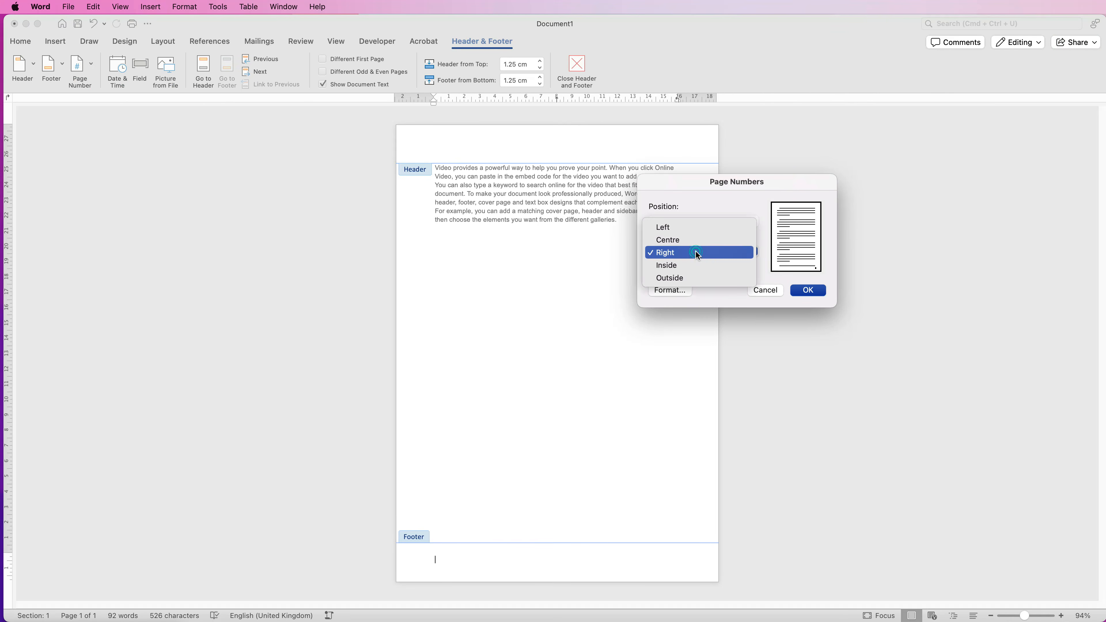
pyautogui.click(674, 245)
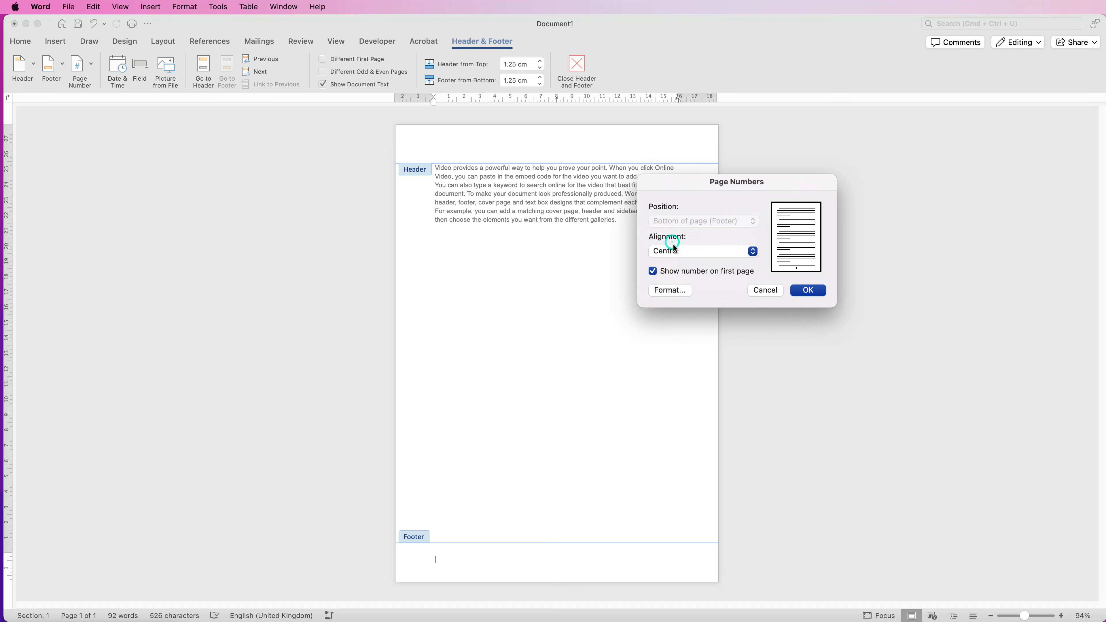
pyautogui.click(669, 291)
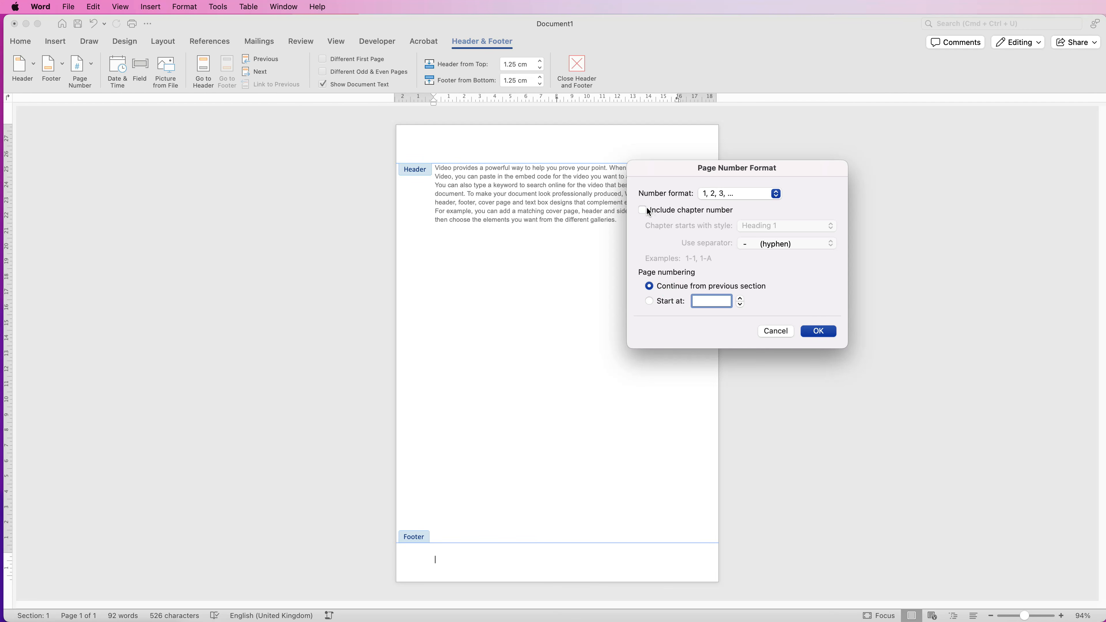
pyautogui.click(777, 195)
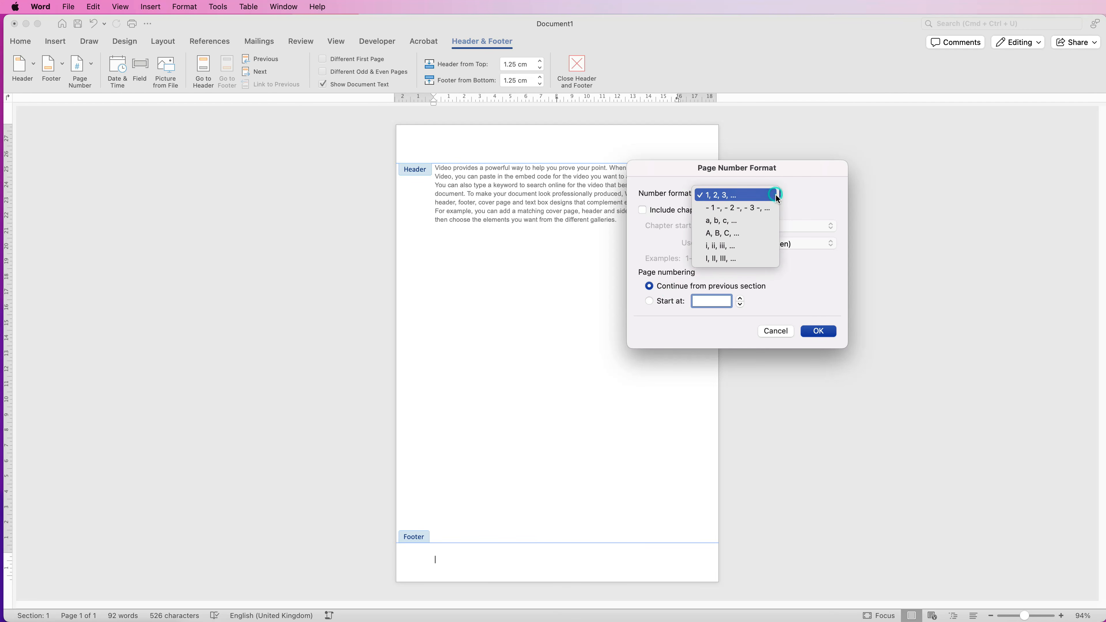
pyautogui.click(821, 333)
pyautogui.click(821, 333)
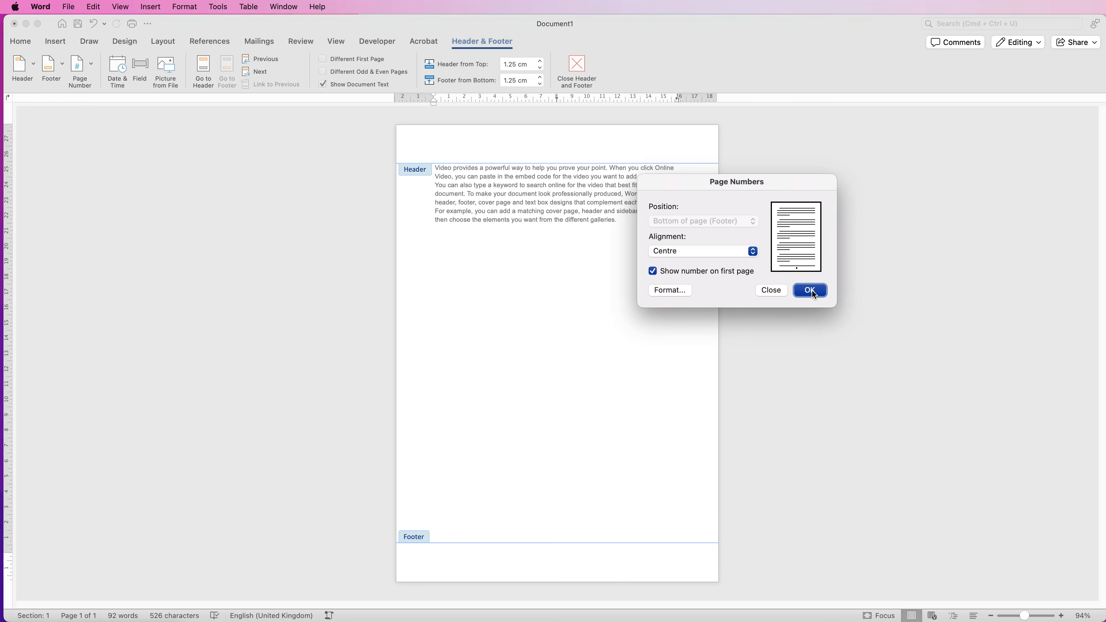
pyautogui.click(808, 289)
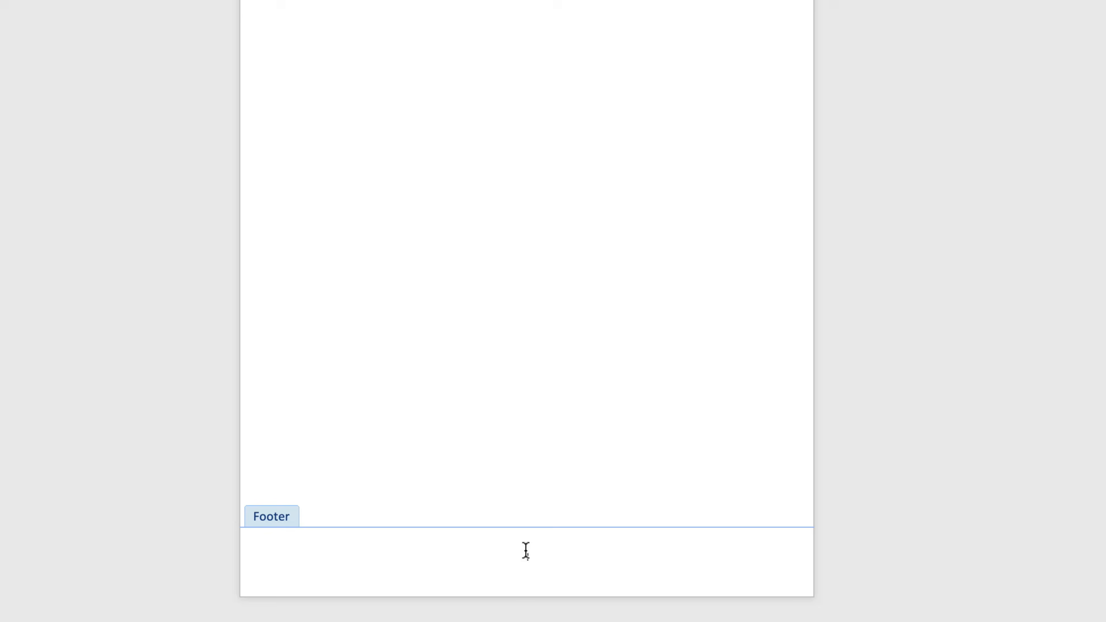
# Hide the page number on the first page and return to the document body
pyautogui.click(83, 64)
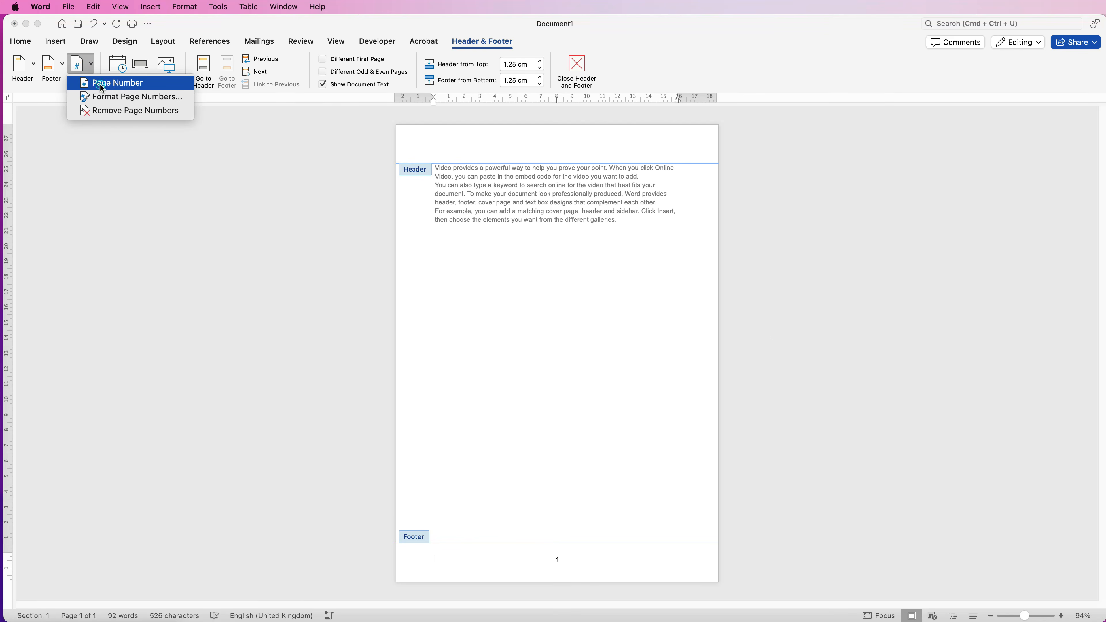
pyautogui.click(101, 85)
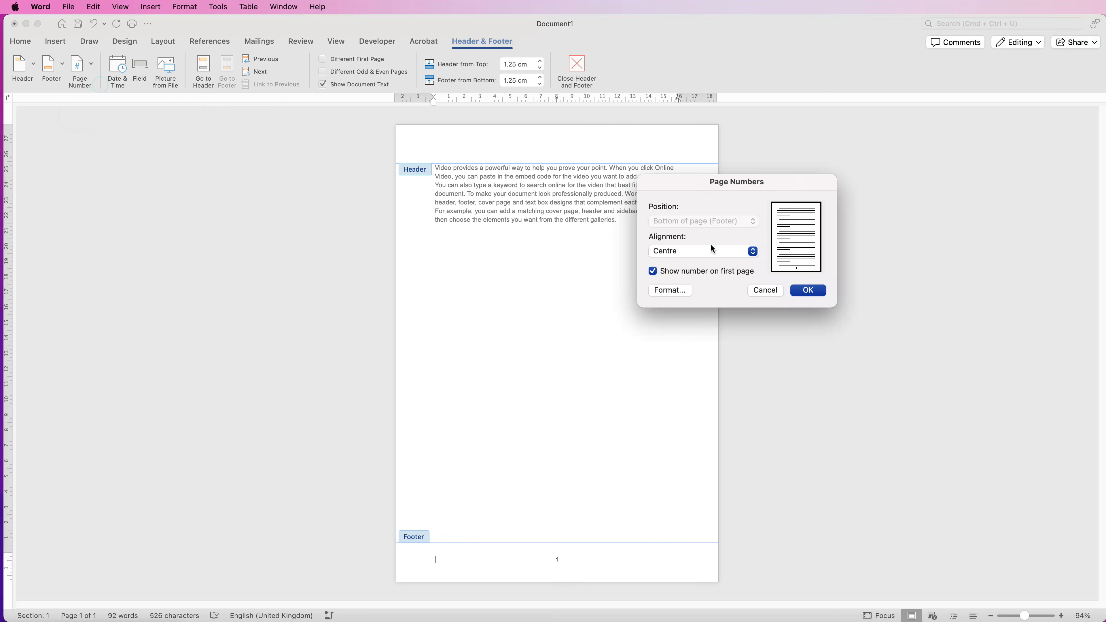
pyautogui.click(653, 272)
pyautogui.click(809, 290)
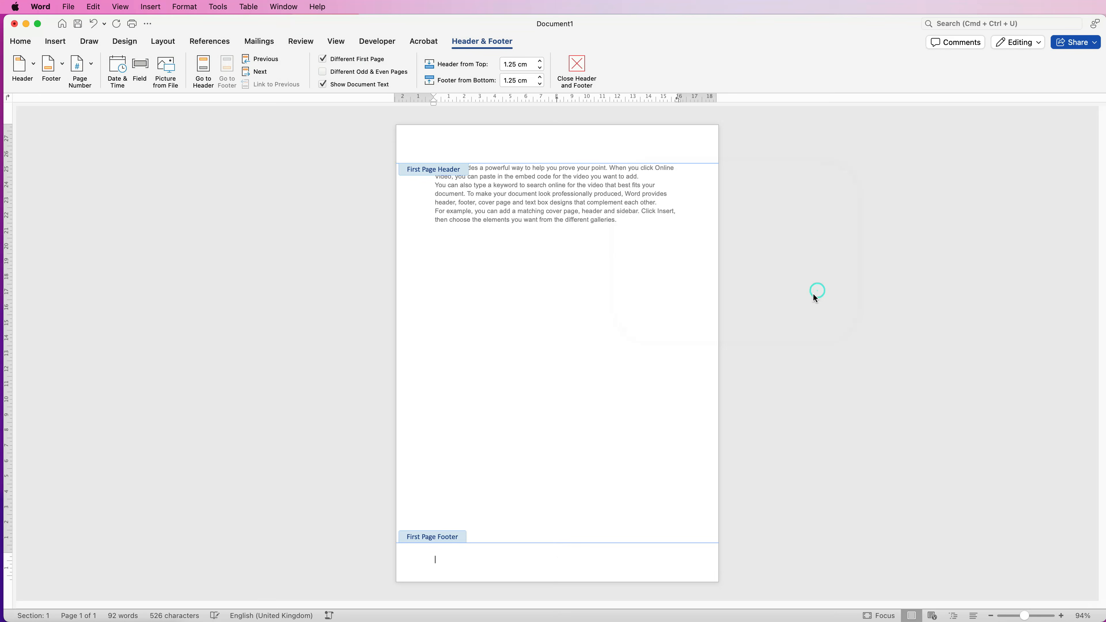
pyautogui.doubleClick(536, 305)
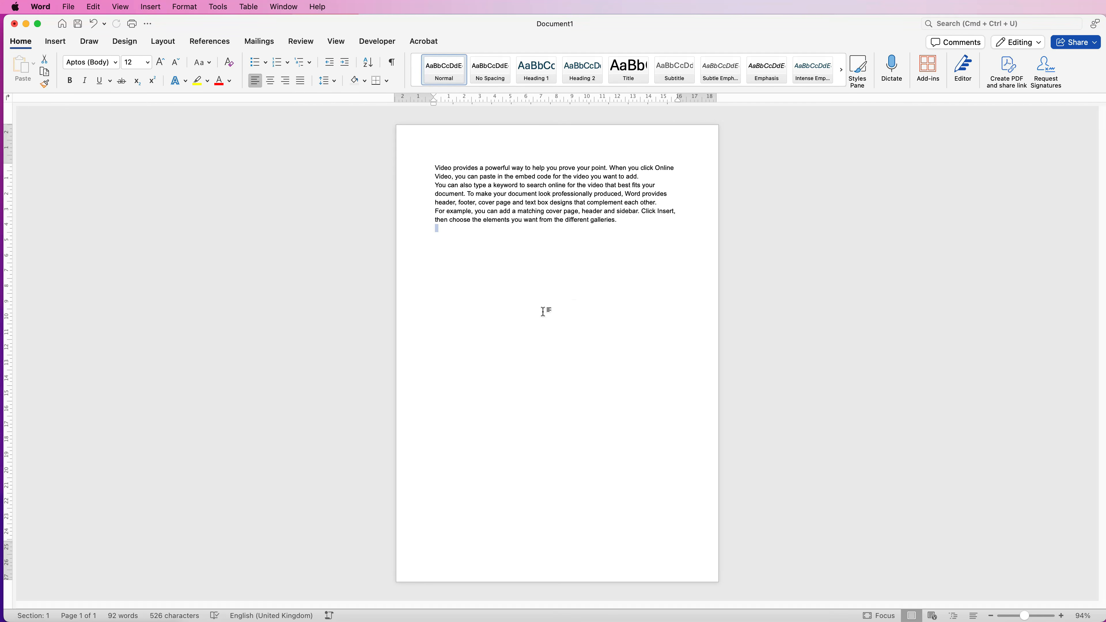
# Insert a page break after the sample text and check the page numbering on both pages
pyautogui.click(55, 41)
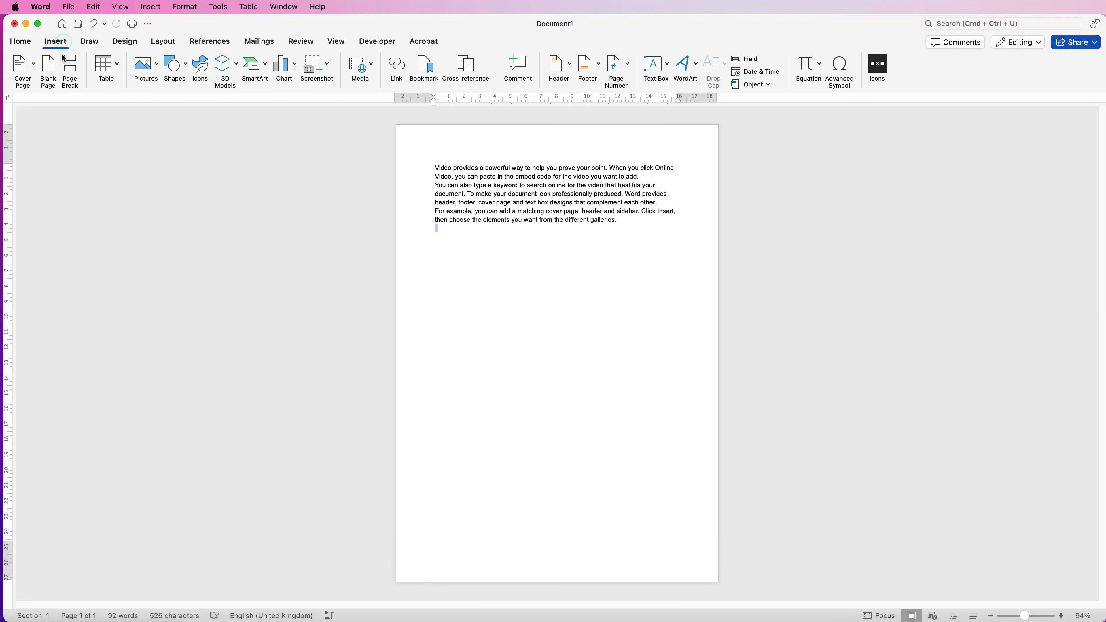
pyautogui.click(70, 66)
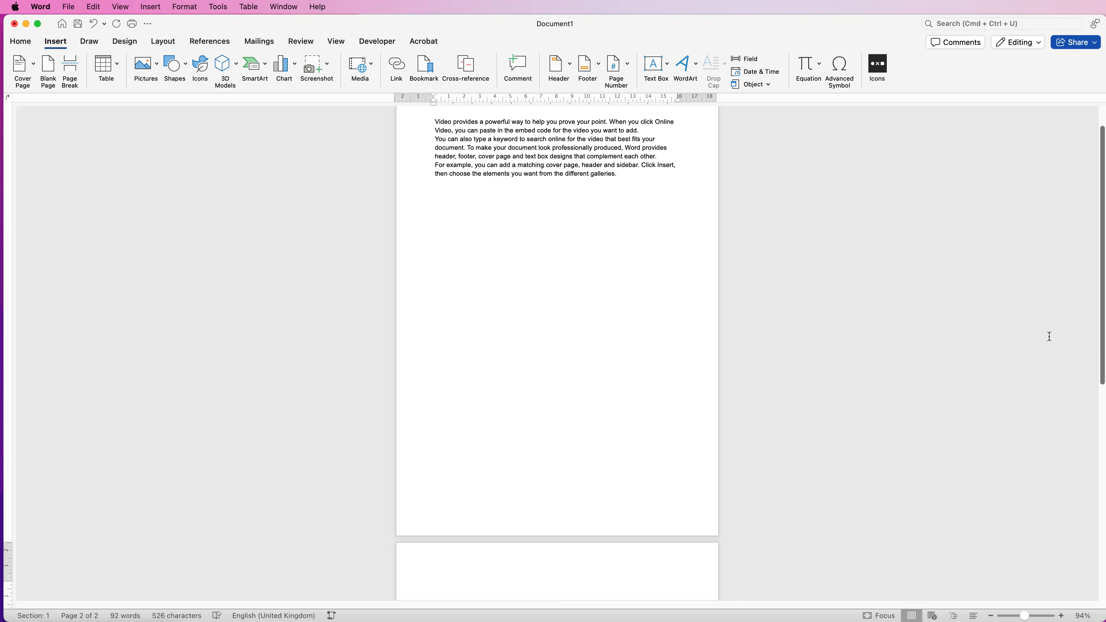
pyautogui.scroll(-5, 1072, 349)
pyautogui.scroll(-5, 1099, 462)
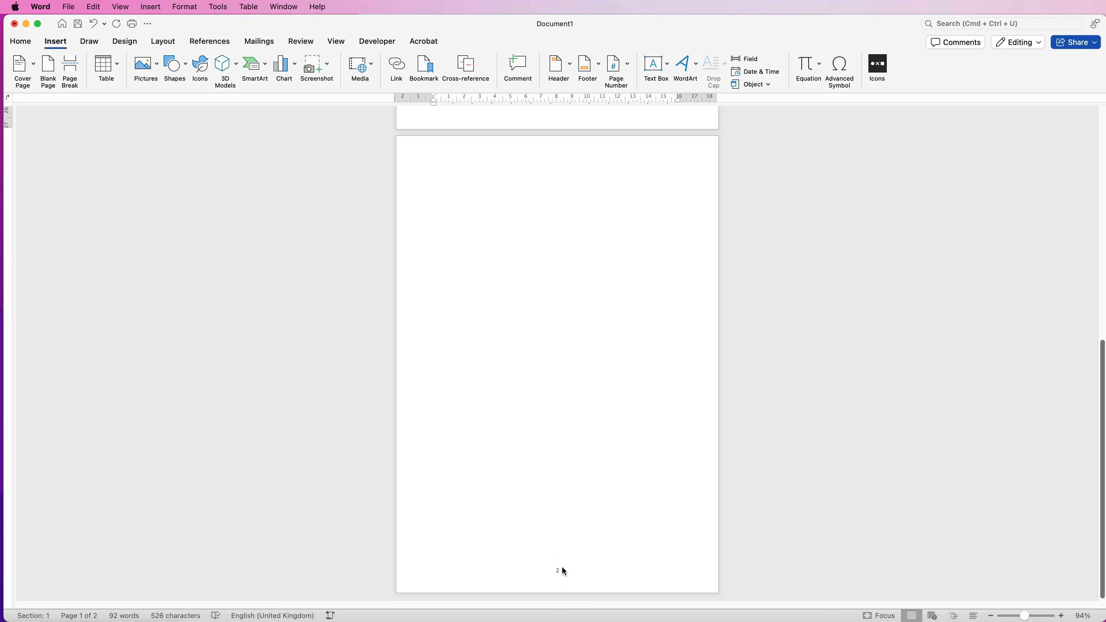
pyautogui.scroll(10, 1098, 184)
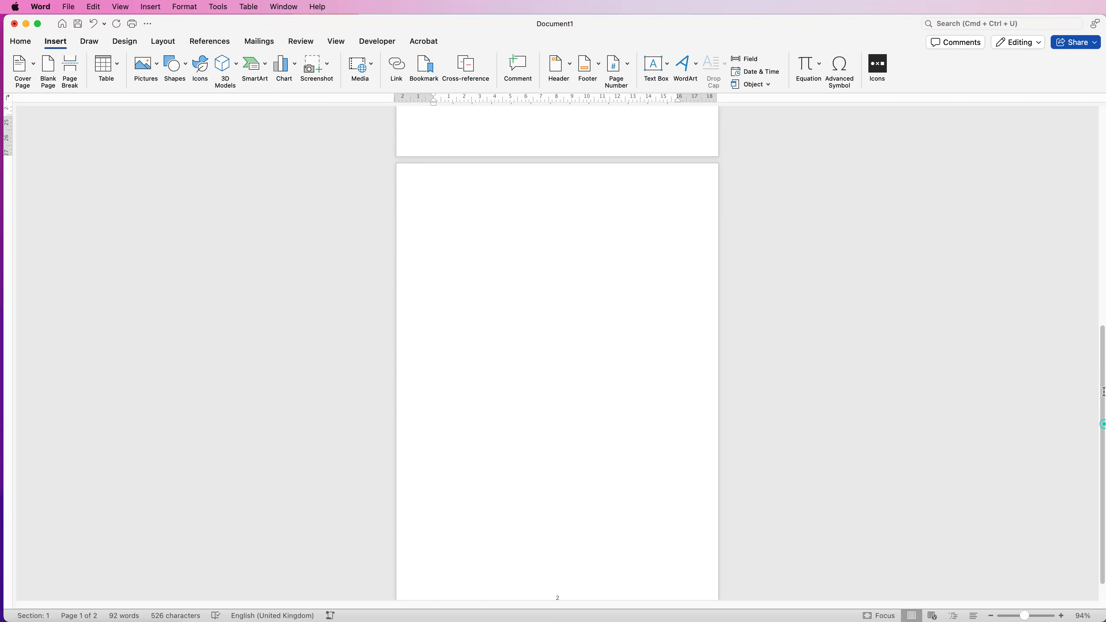
pyautogui.scroll(-10, 1098, 183)
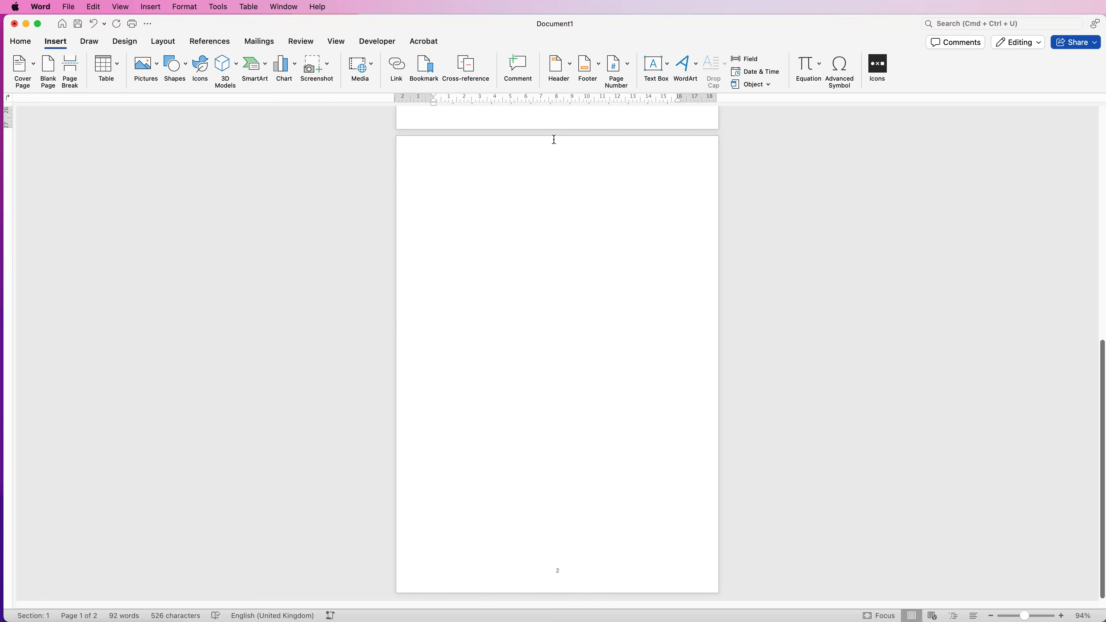
# Remove the page numbers from the second page's footer and return to the document body
pyautogui.doubleClick(530, 150)
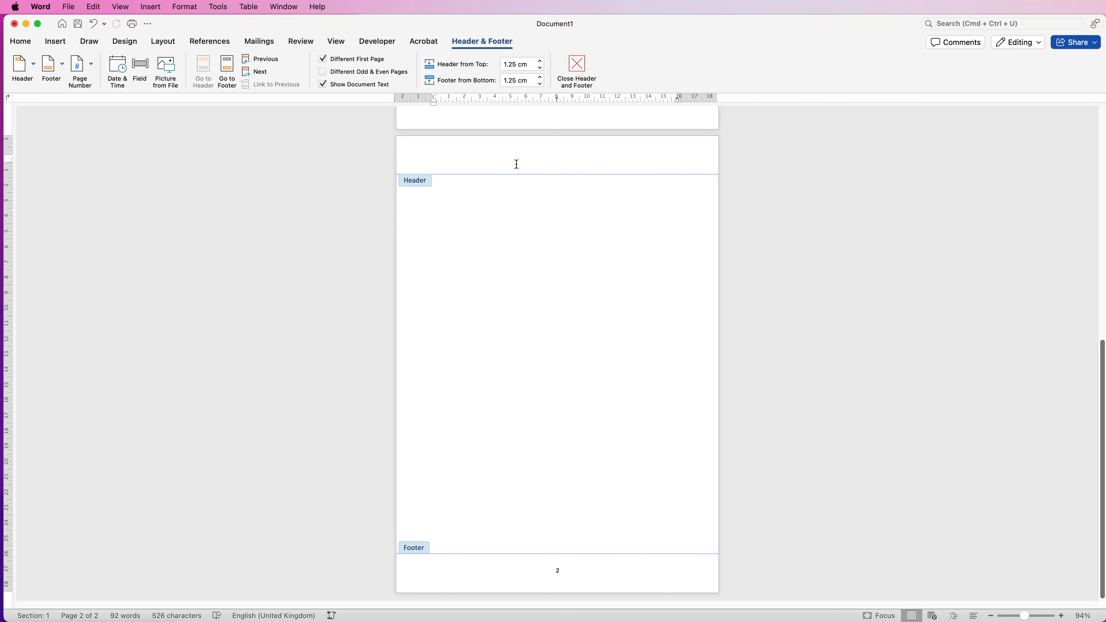
pyautogui.click(91, 66)
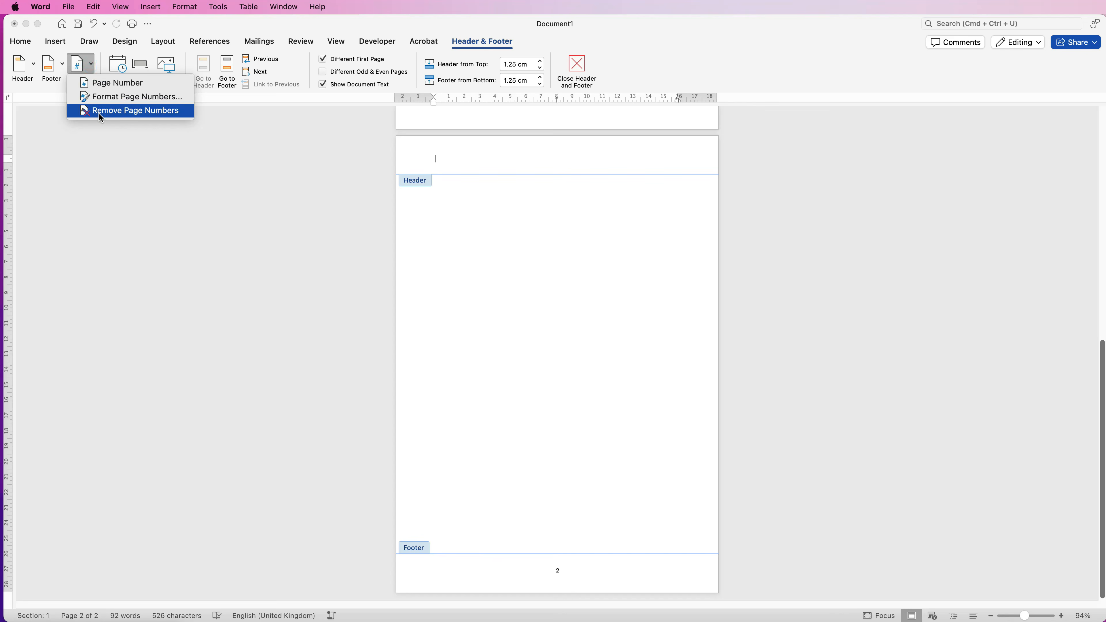
pyautogui.click(95, 111)
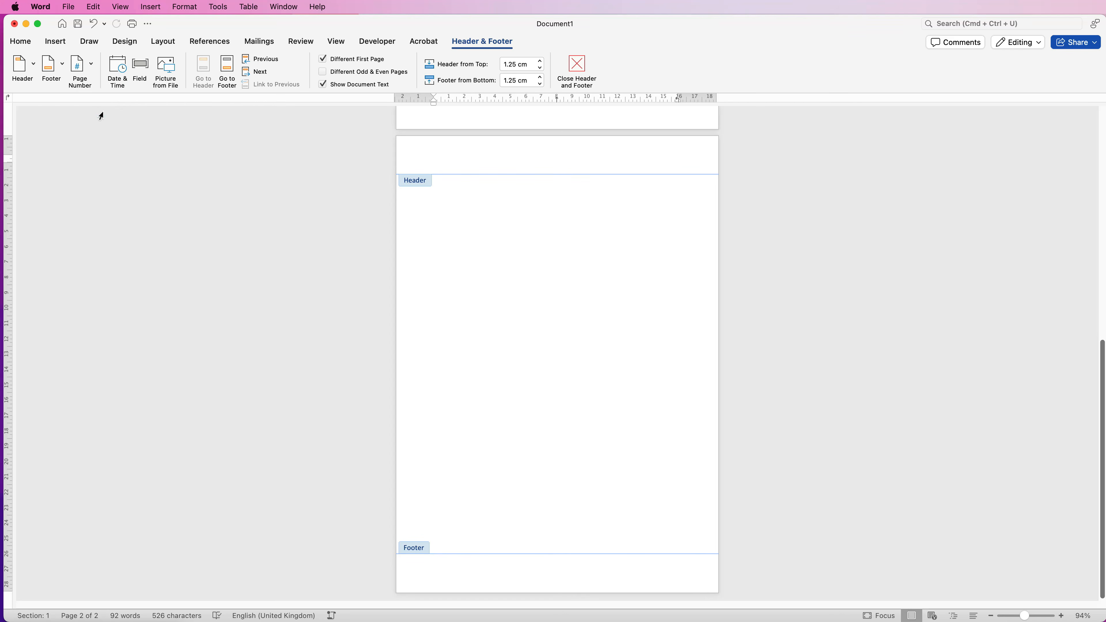
pyautogui.doubleClick(650, 306)
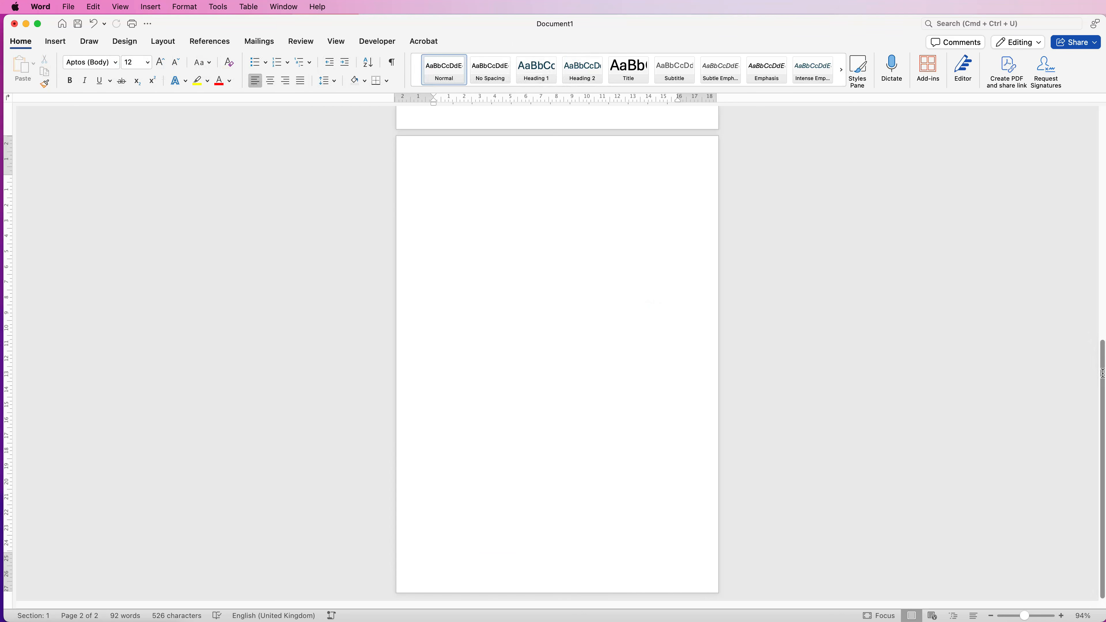
# Turn off the different first page option, enter "Type text for document 202" in the footer, and check it on both pages
pyautogui.moveTo(1103, 371); pyautogui.dragTo(1103, 197)
pyautogui.scroll(3, 815, 133)
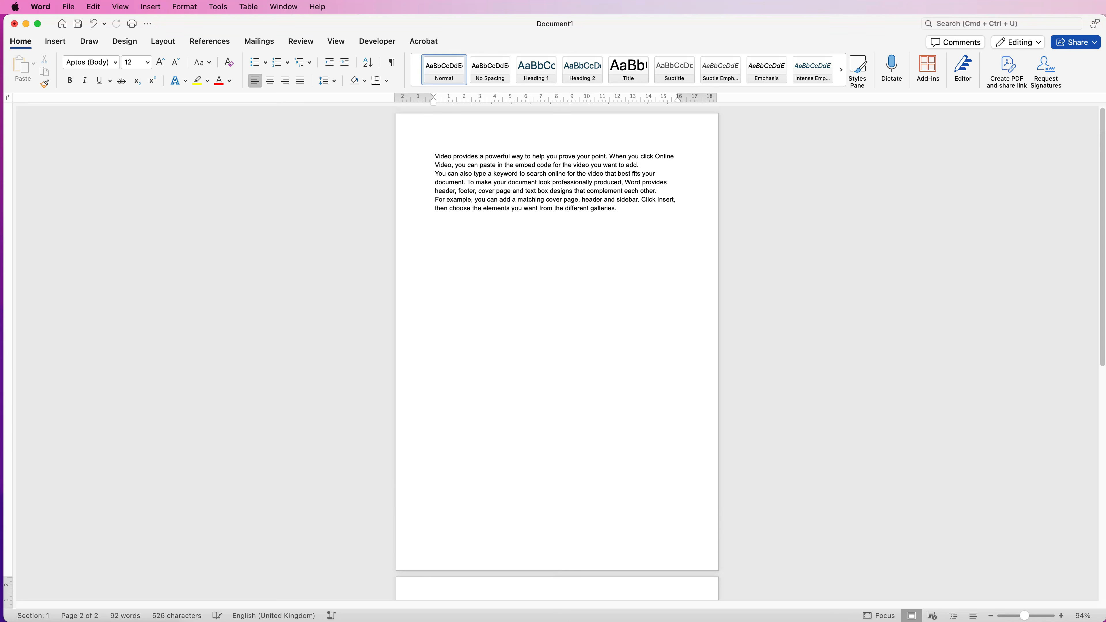
pyautogui.doubleClick(470, 547)
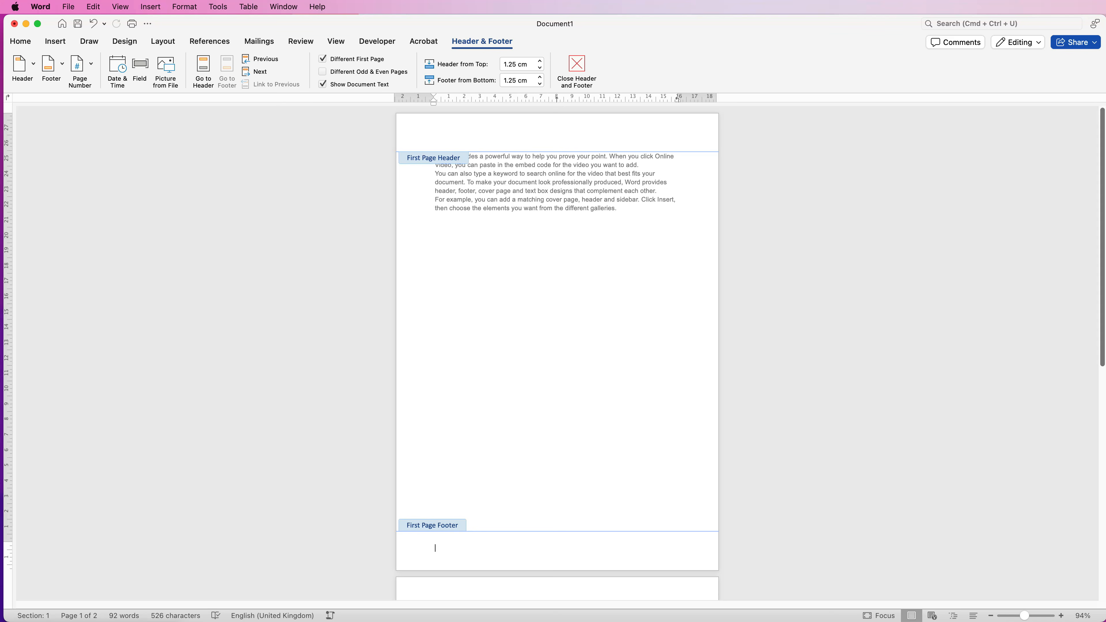
pyautogui.write('Type text for document 202')
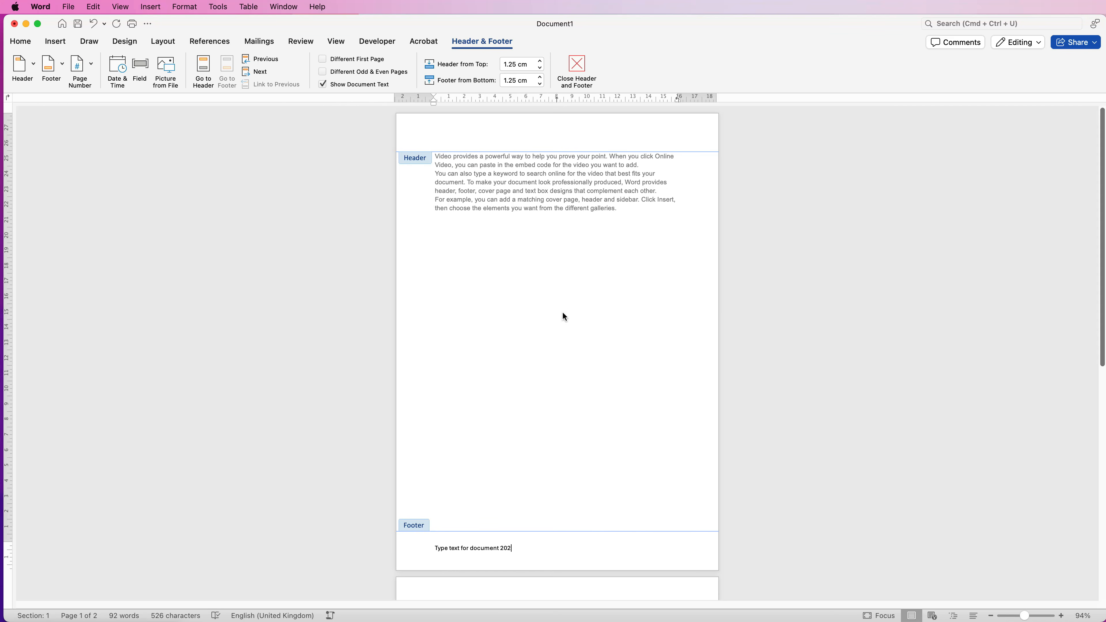
pyautogui.doubleClick(563, 317)
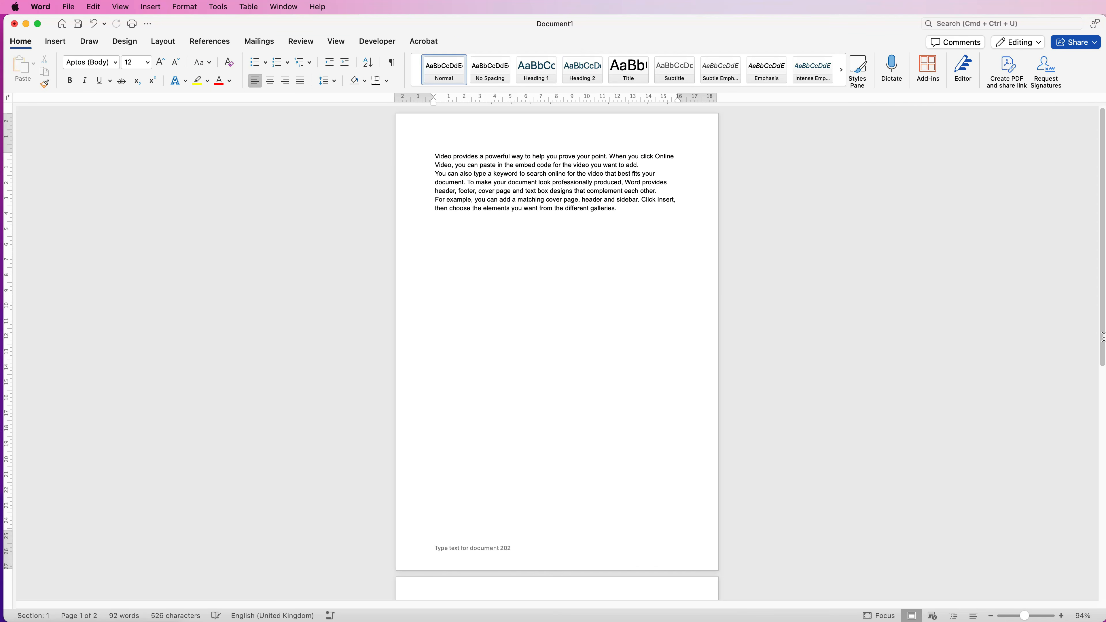
pyautogui.moveTo(1103, 339); pyautogui.dragTo(1103, 581)
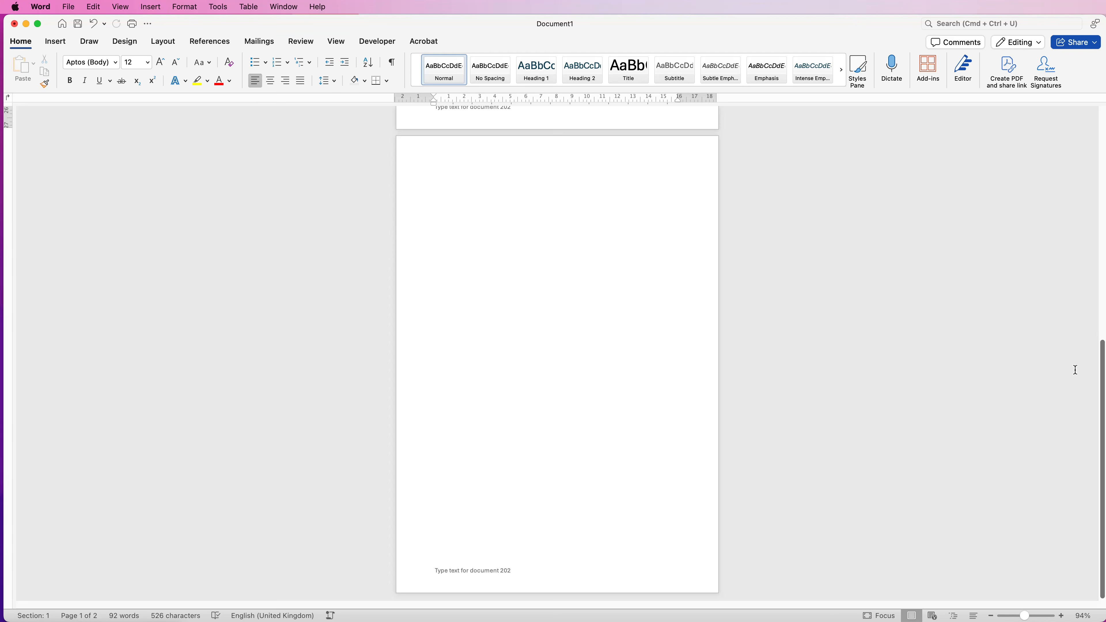
pyautogui.scroll(15, 1103, 374)
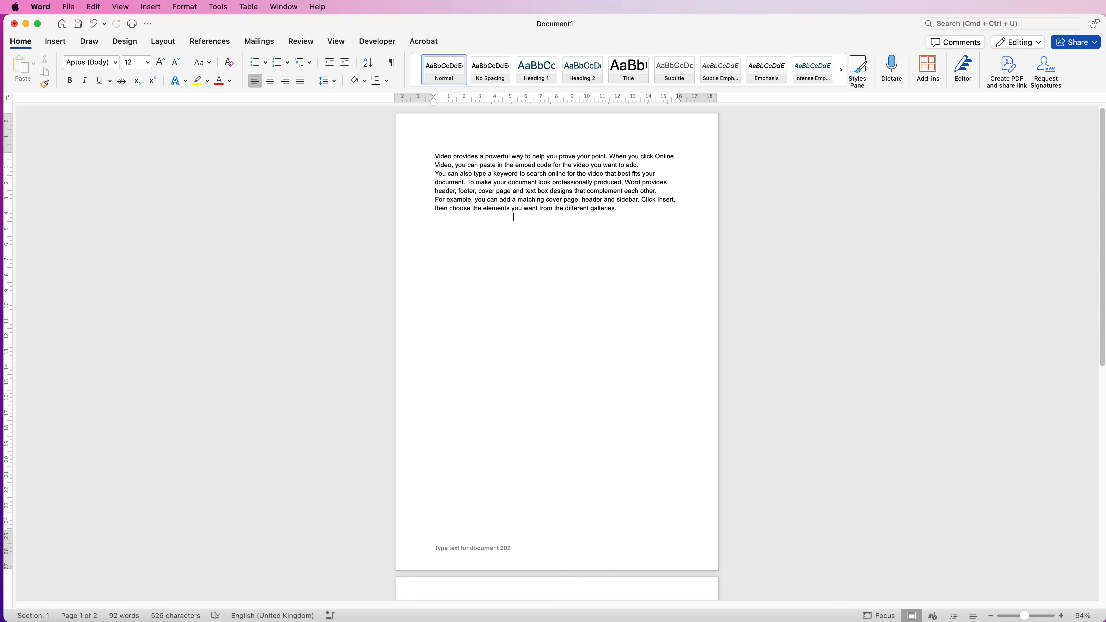
# Add the centred title "TITLE OF DOCUMENT" above the sample text, separated from it by an empty line
pyautogui.click(630, 205)
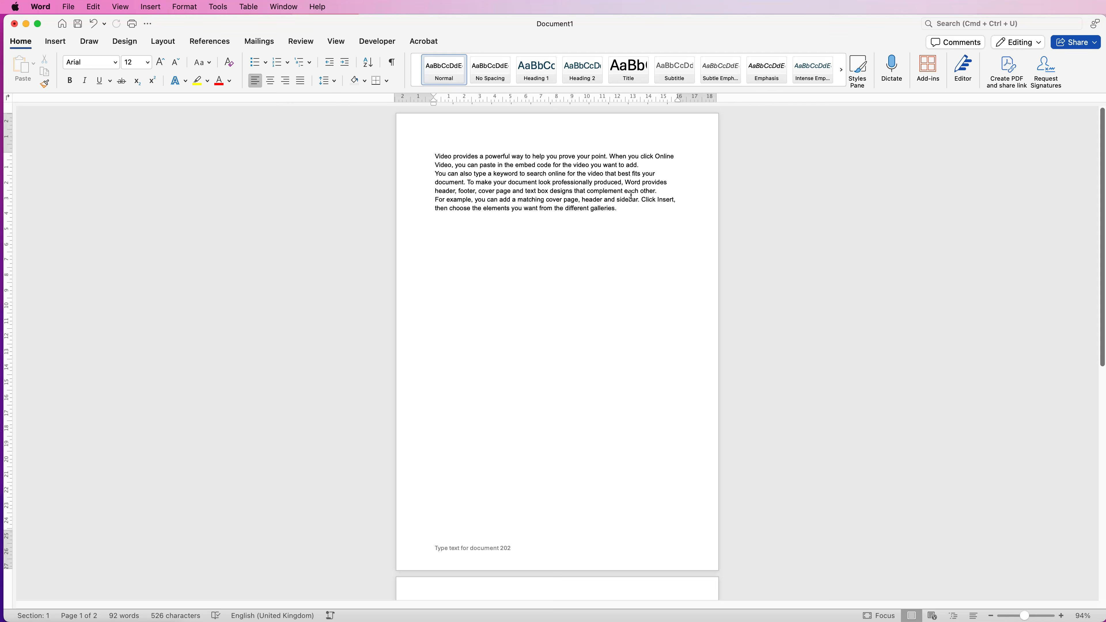
pyautogui.click(435, 155)
pyautogui.press('Return')
pyautogui.press('Return')
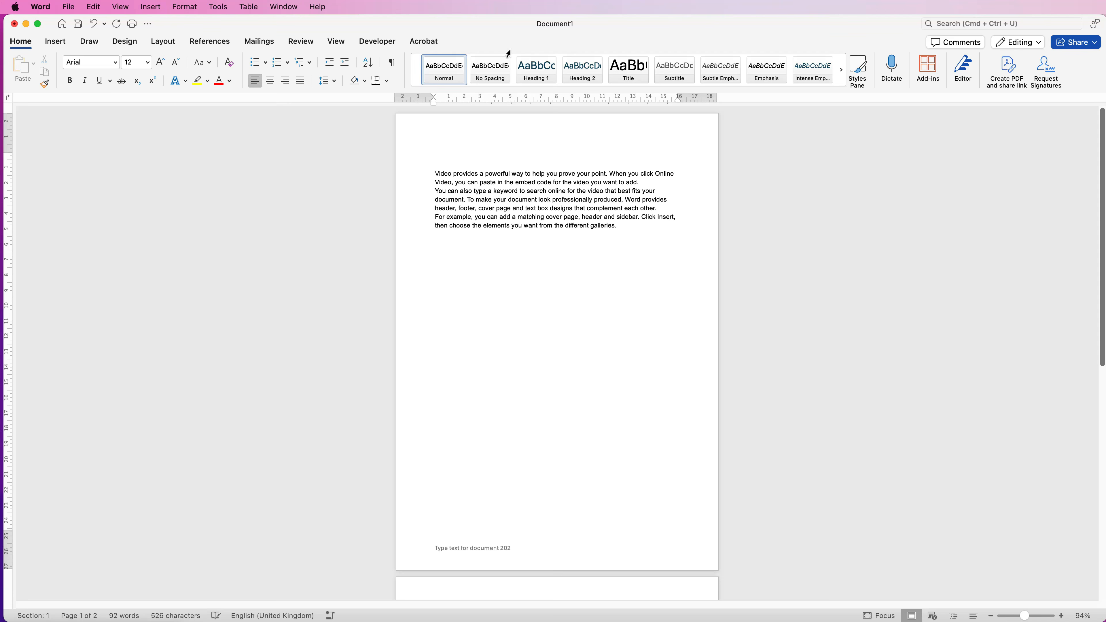
pyautogui.click(450, 143)
pyautogui.click(271, 82)
pyautogui.write('TITLE OF DOCUMENT')
# Make the document title bold, and try underlining it before removing the underline
pyautogui.moveTo(592, 156); pyautogui.dragTo(523, 157)
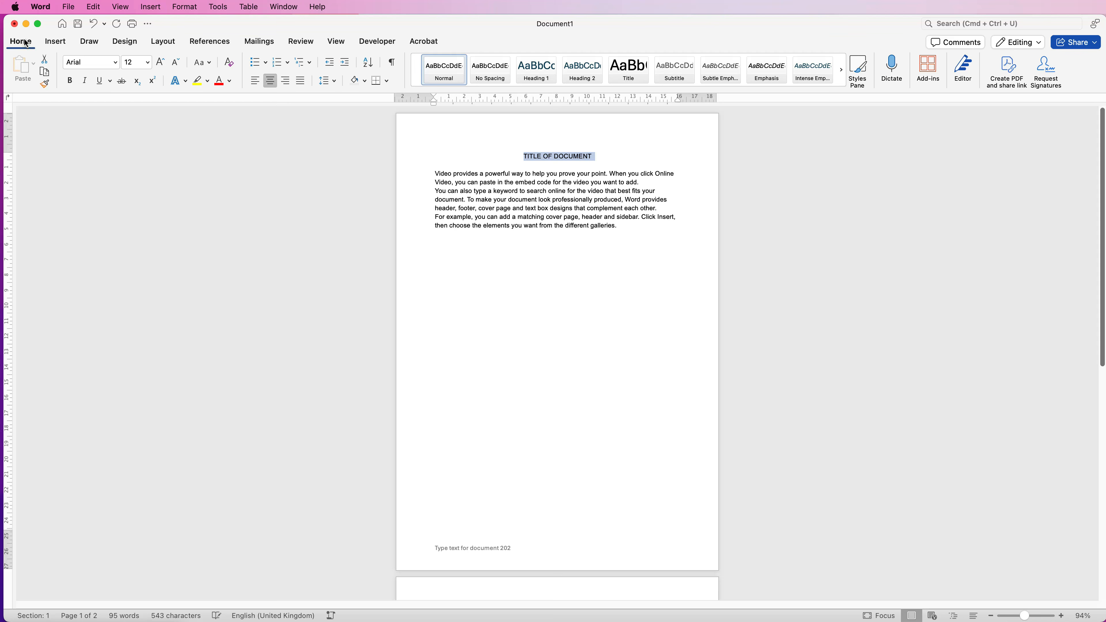
pyautogui.click(71, 85)
pyautogui.click(103, 81)
pyautogui.click(103, 81)
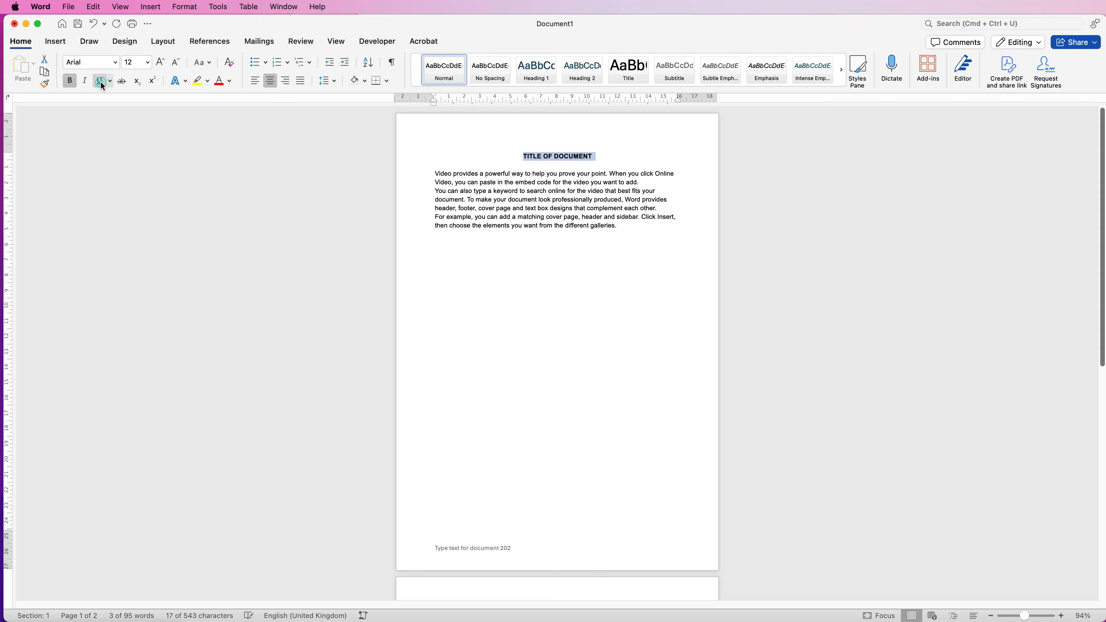
# Enlarge the selected document title by four font-size increments
pyautogui.click(161, 64)
pyautogui.click(160, 63)
pyautogui.click(160, 64)
pyautogui.click(160, 64)
# Look through the options for inserting tables, pictures and shapes with the insertion point after the body text
pyautogui.click(627, 229)
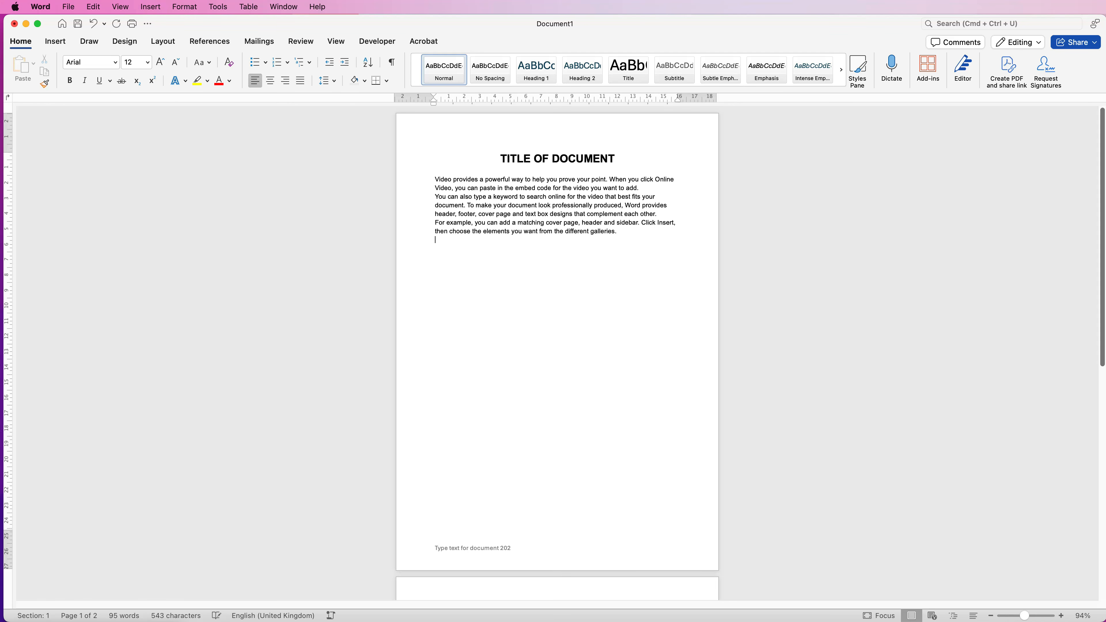
pyautogui.click(55, 42)
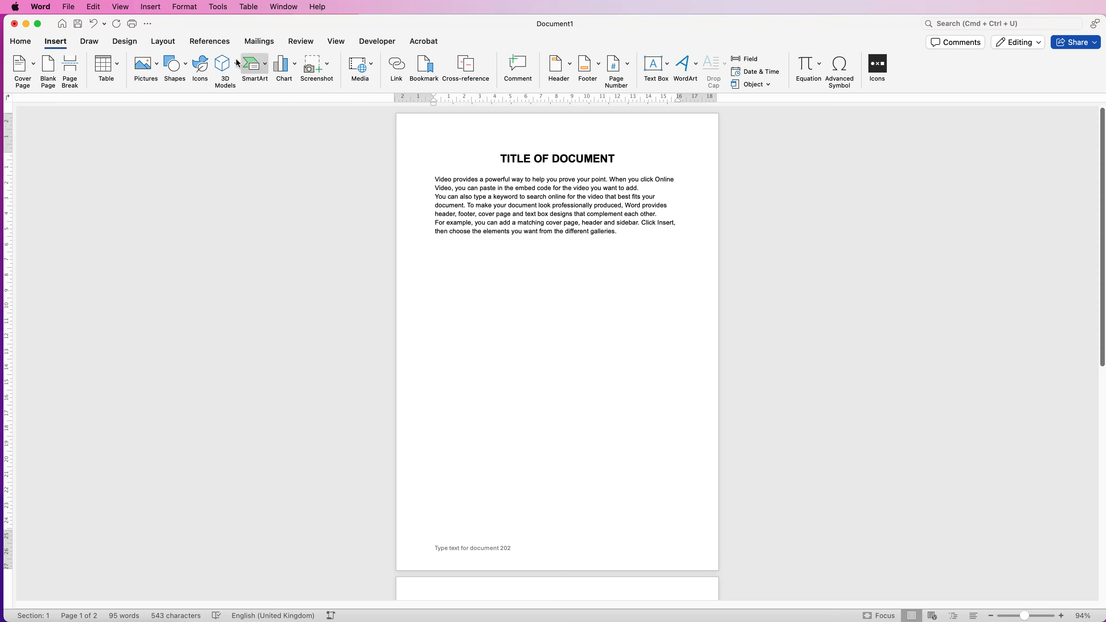
pyautogui.click(117, 66)
pyautogui.click(119, 66)
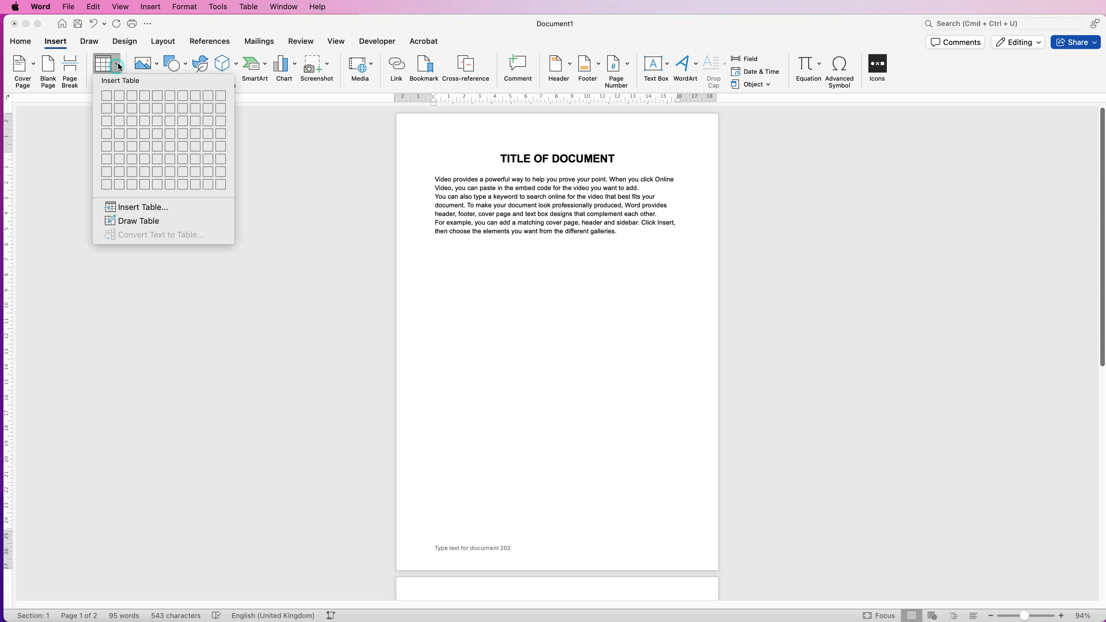
pyautogui.click(151, 64)
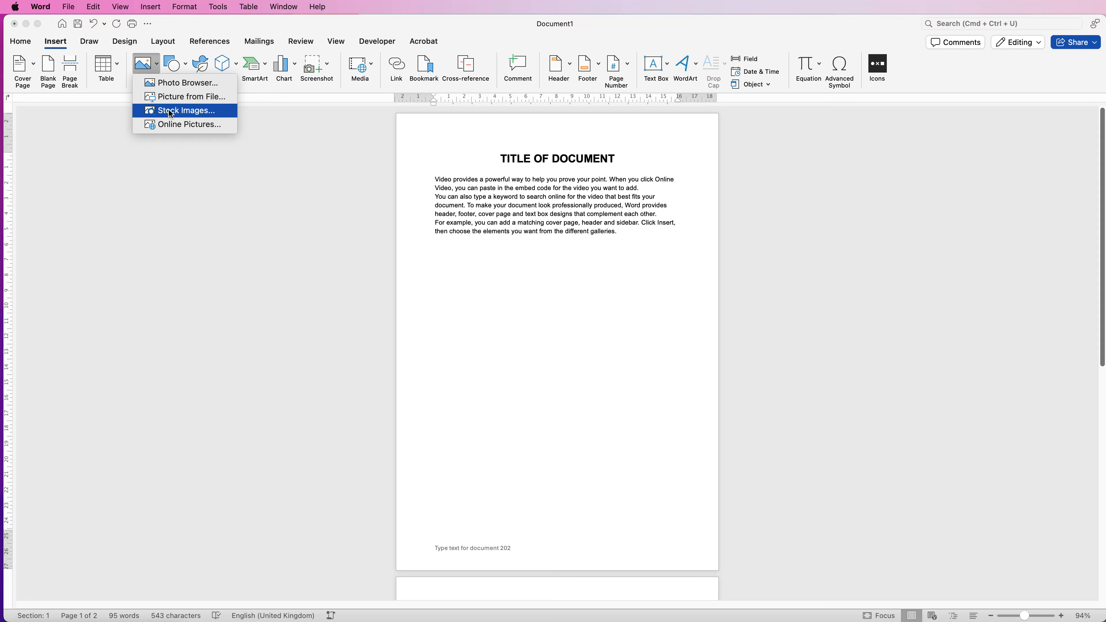
pyautogui.click(185, 65)
pyautogui.click(187, 66)
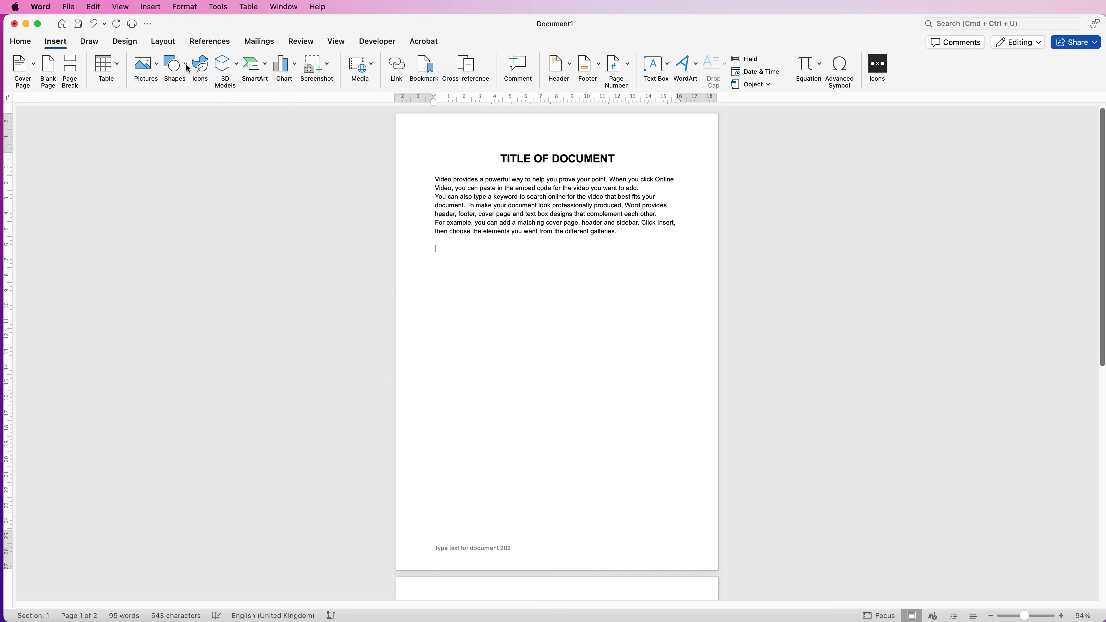
pyautogui.click(203, 68)
# Insert the stock image of the cloudy sky over icy water on the line below the body text
pyautogui.click(158, 66)
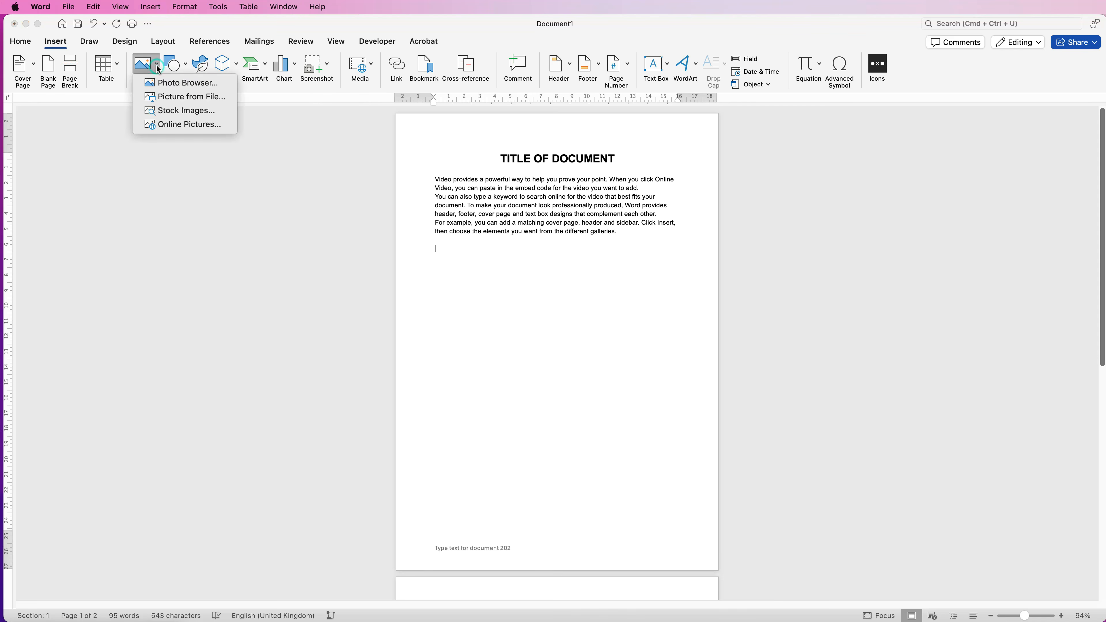
pyautogui.click(169, 111)
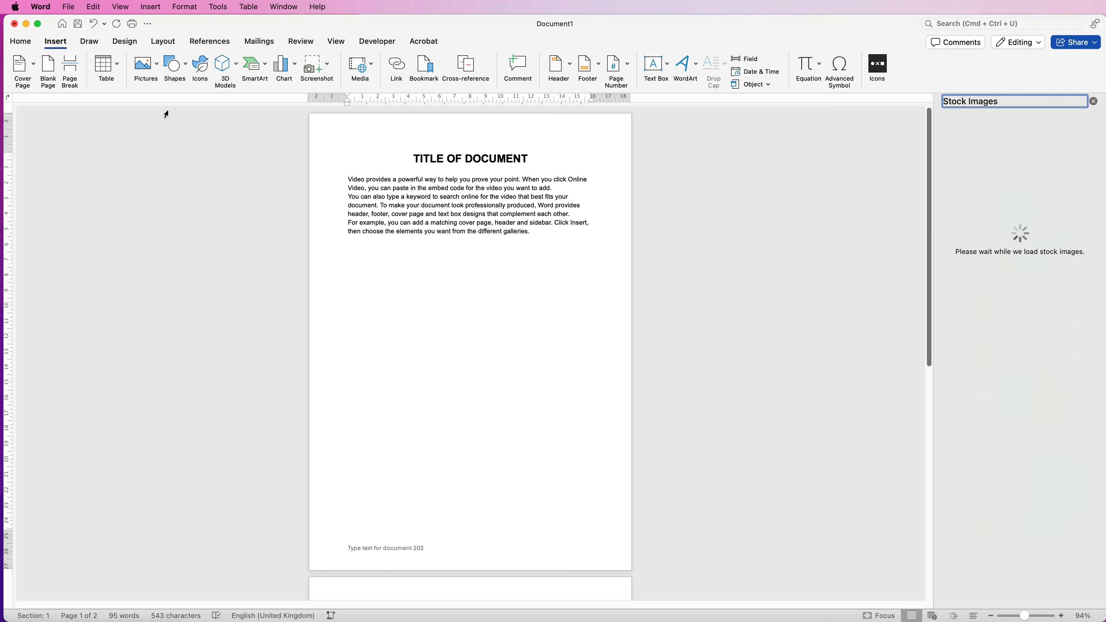
pyautogui.click(1018, 255)
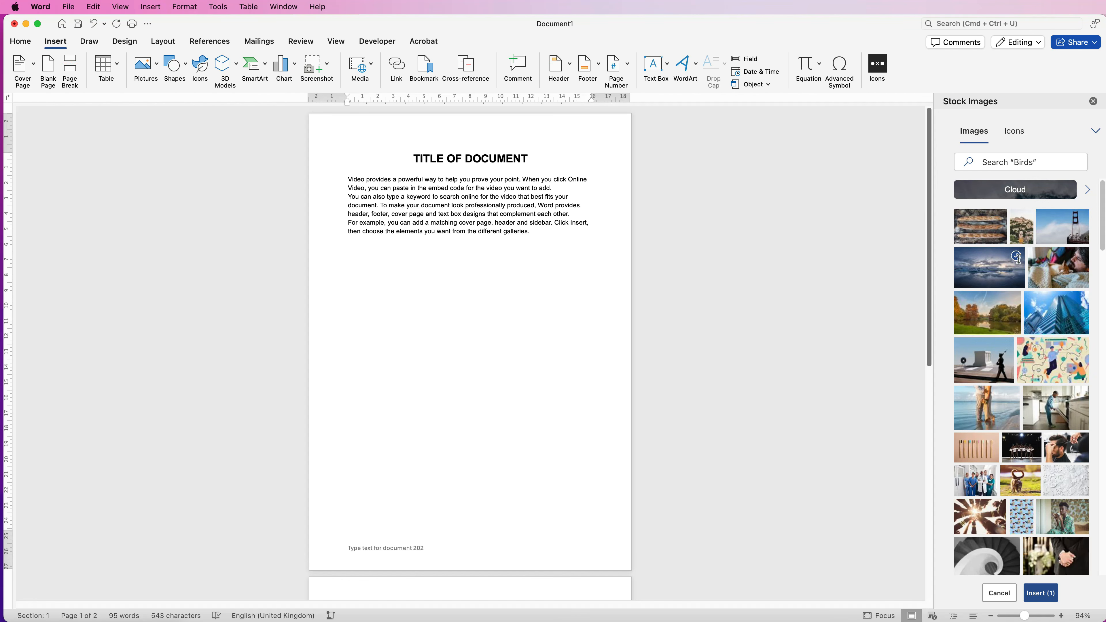
pyautogui.click(1032, 594)
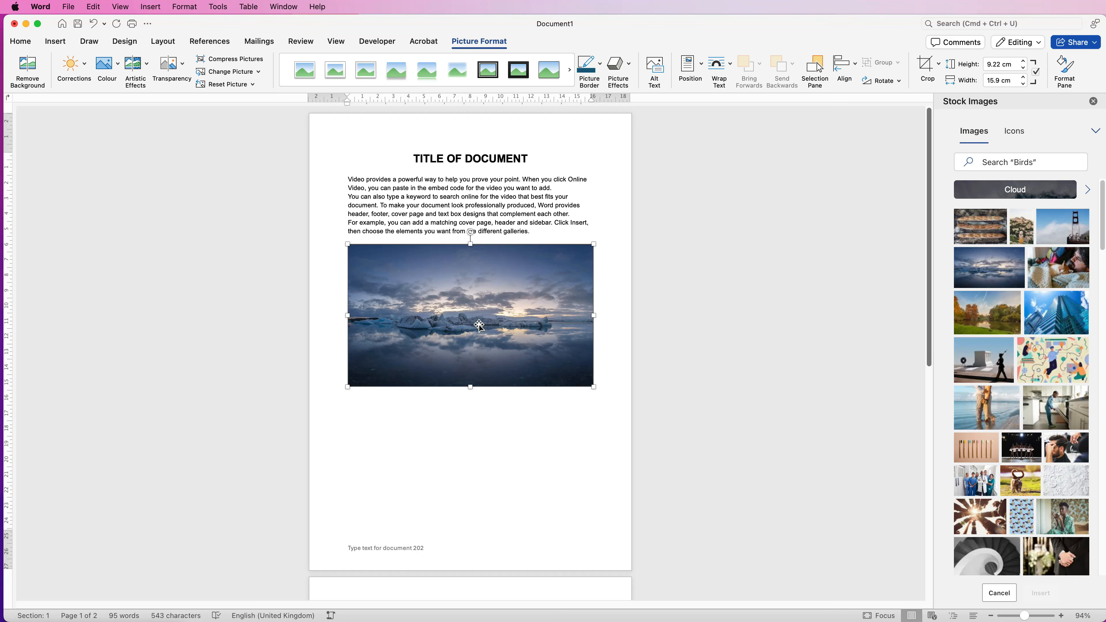
# Set the picture's text wrapping to In Front of Text, and try moving and resizing it below the body text
pyautogui.moveTo(471, 305)
pyautogui.mouseDown()
pyautogui.moveTo(476, 369)
pyautogui.moveTo(471, 320)
pyautogui.mouseUp()
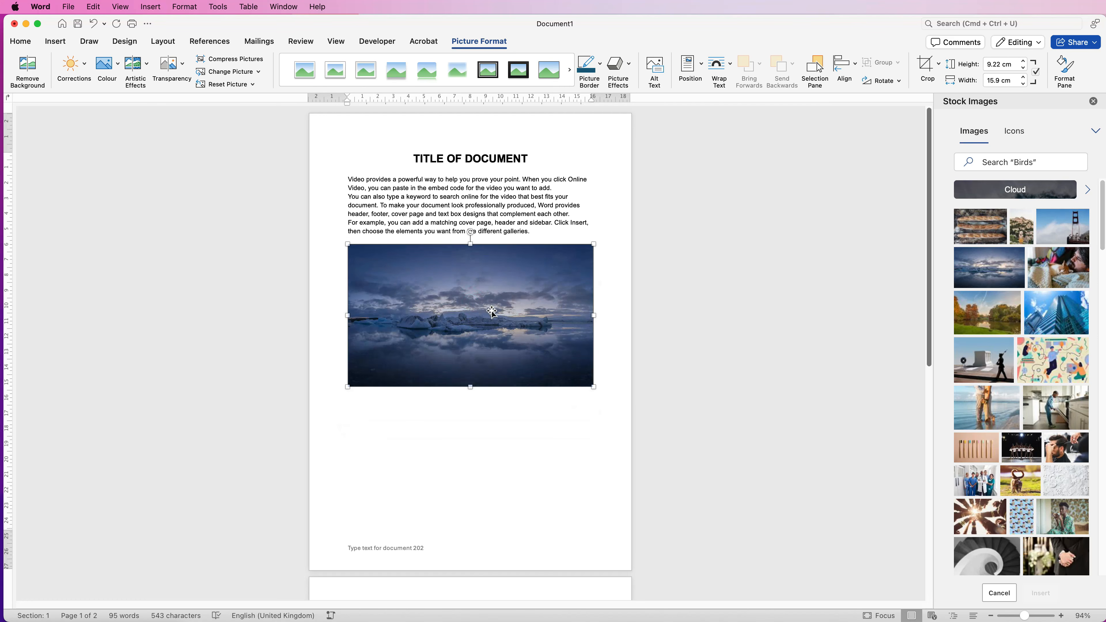
pyautogui.click(732, 68)
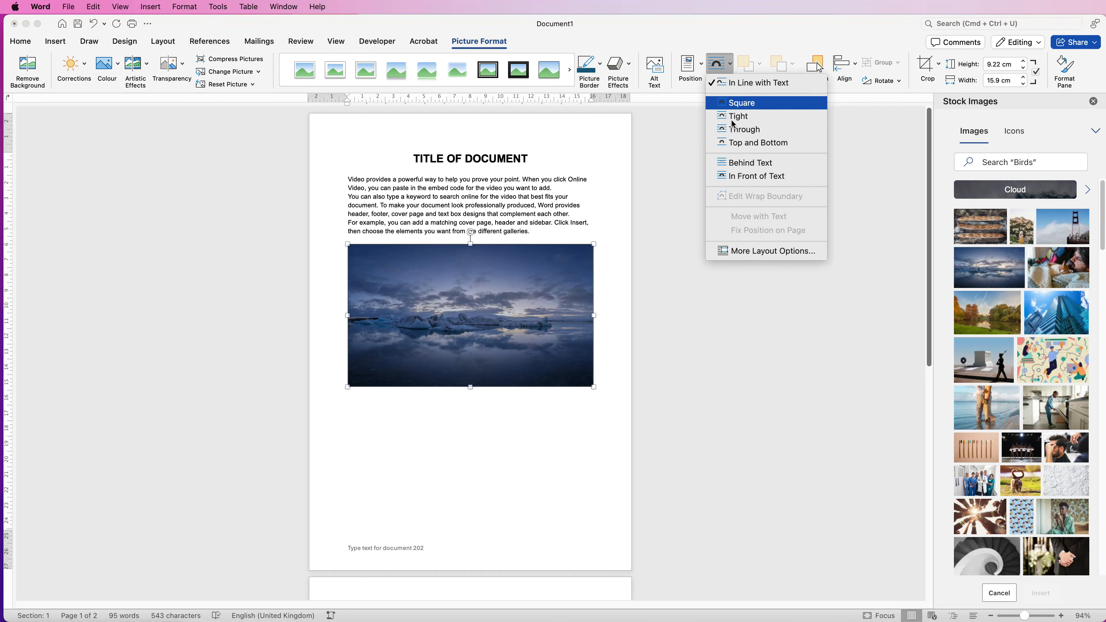
pyautogui.click(736, 176)
pyautogui.moveTo(456, 298); pyautogui.dragTo(445, 214)
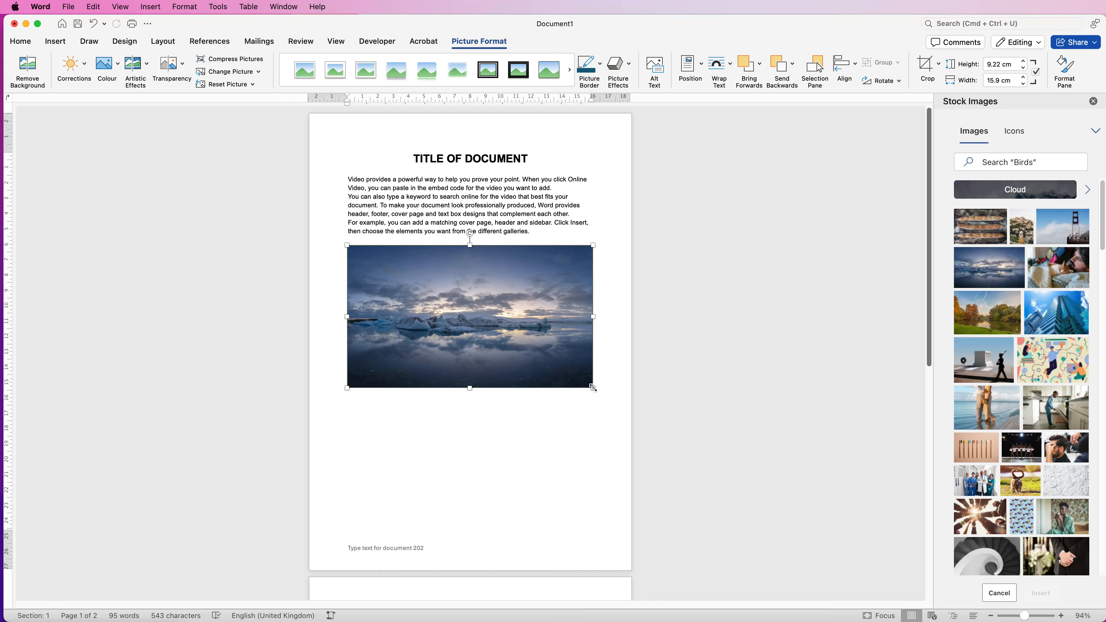
pyautogui.moveTo(593, 388); pyautogui.dragTo(566, 376)
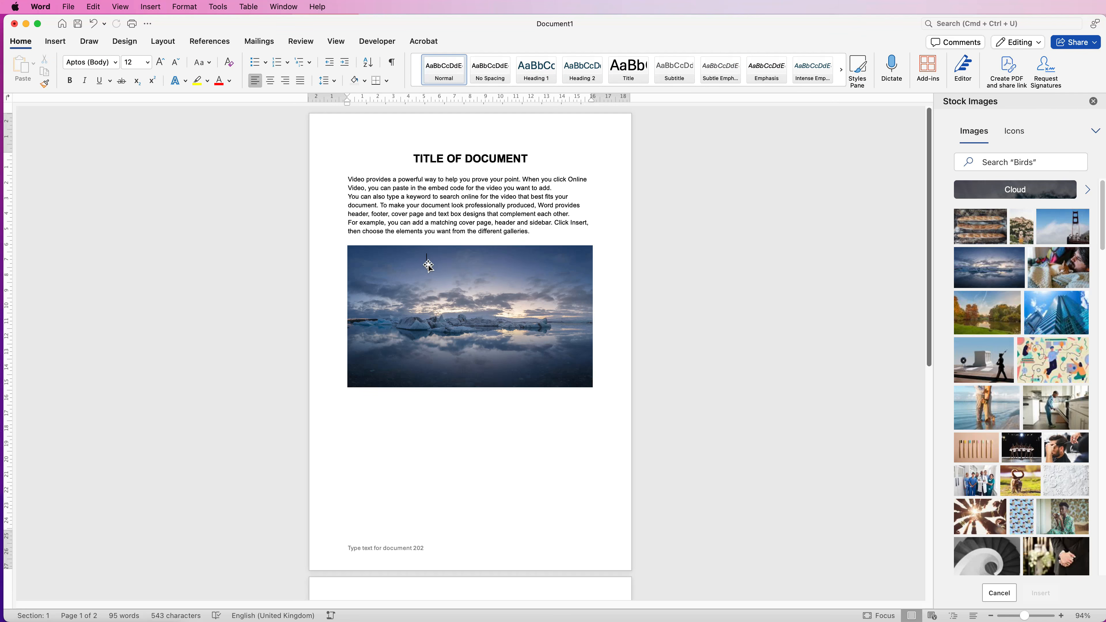
# Move the picture down to the foot of the first page and add five empty lines below the body text
pyautogui.press('Down')
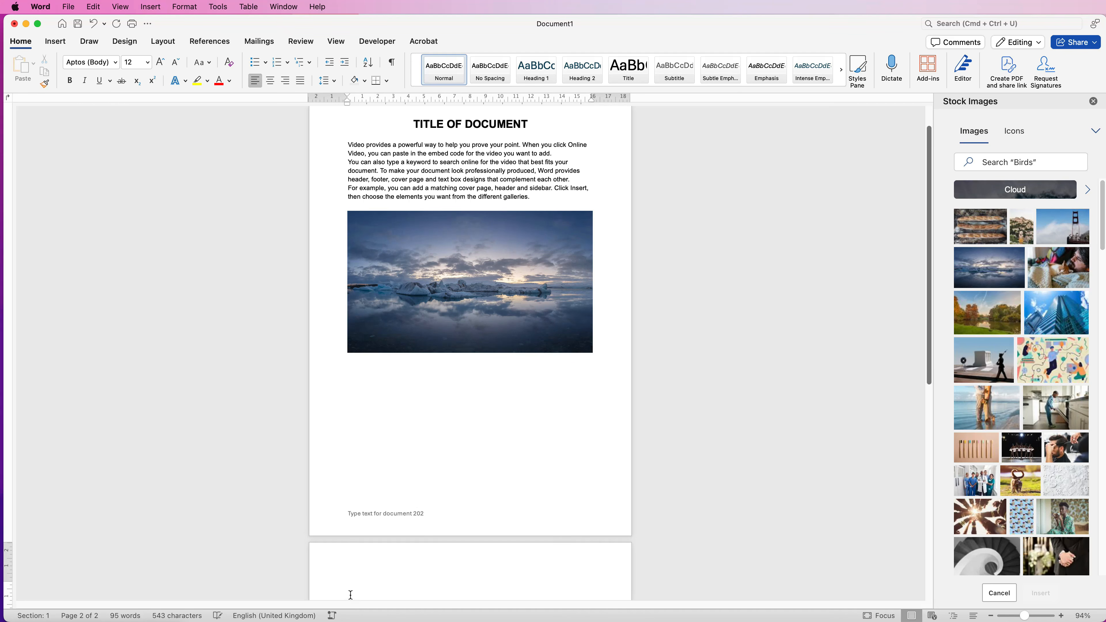
pyautogui.moveTo(463, 262); pyautogui.dragTo(465, 404)
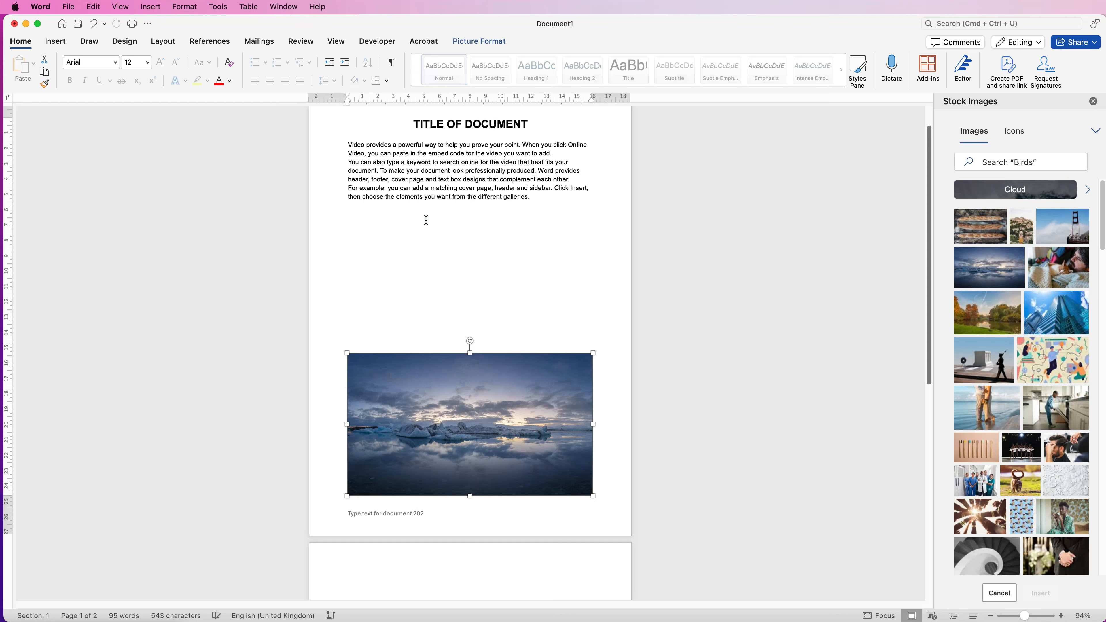
pyautogui.click(429, 222)
pyautogui.press('Return')
pyautogui.press('Return')
pyautogui.press('Return')
pyautogui.press('Return')
pyautogui.press('Return')
pyautogui.press('Return')
pyautogui.press('Return')
pyautogui.press('Return')
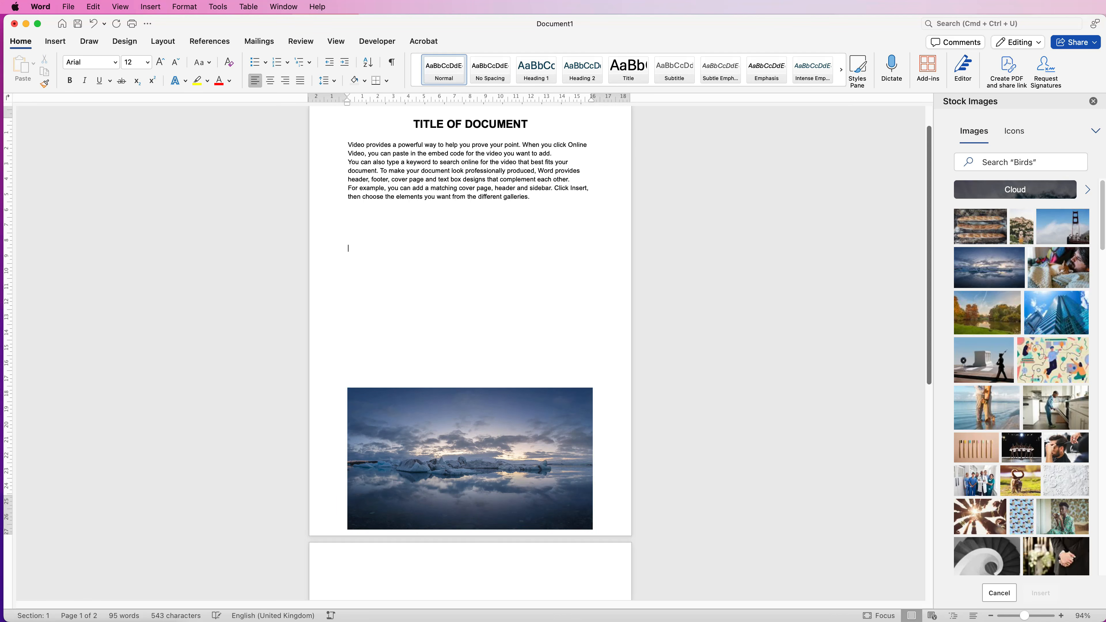
# Move the picture back up over the empty lines so it sits directly beneath the body text
pyautogui.moveTo(458, 472); pyautogui.dragTo(457, 261)
pyautogui.click(348, 291)
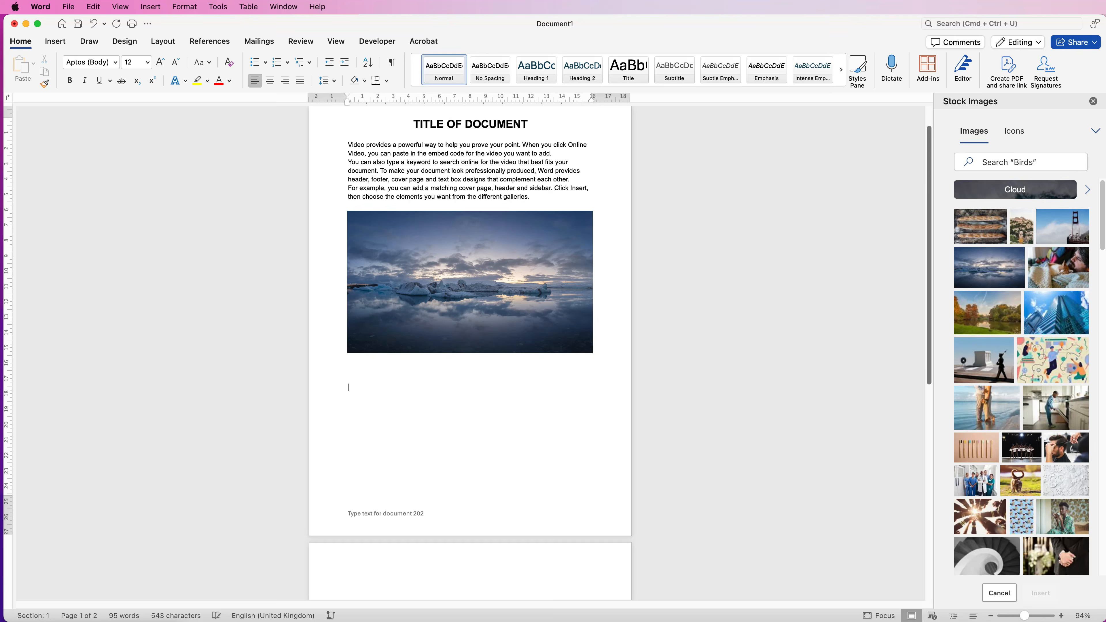
pyautogui.click(361, 400)
pyautogui.moveTo(455, 296); pyautogui.dragTo(431, 300)
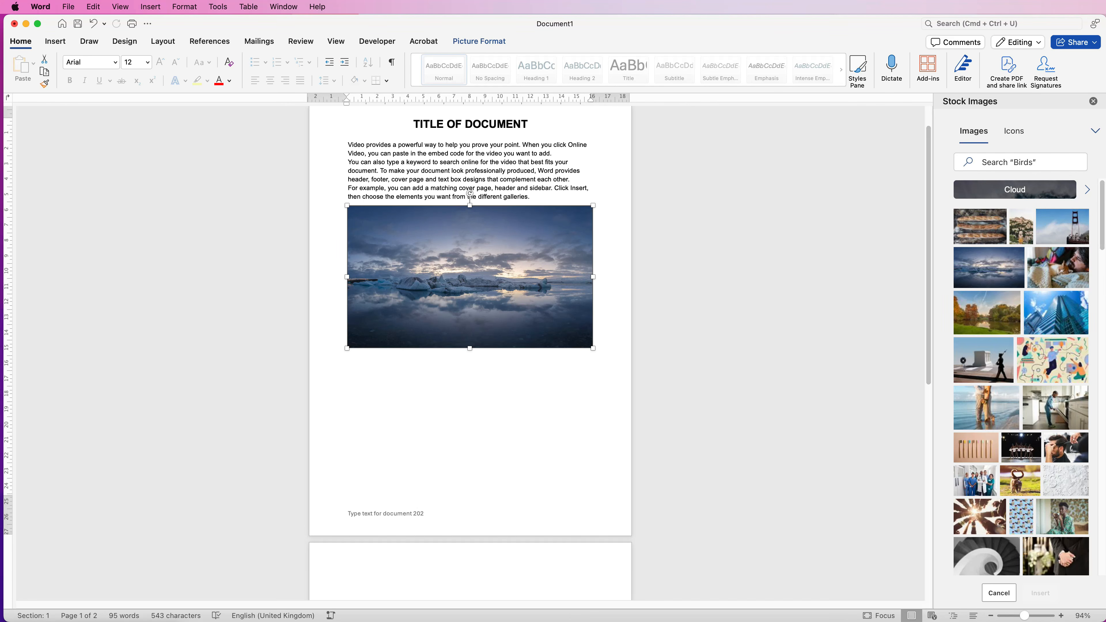
# Change the font of the entire document body, including the title, to Avenir
pyautogui.scroll(3, 470, 326)
pyautogui.moveTo(470, 234); pyautogui.dragTo(350, 171)
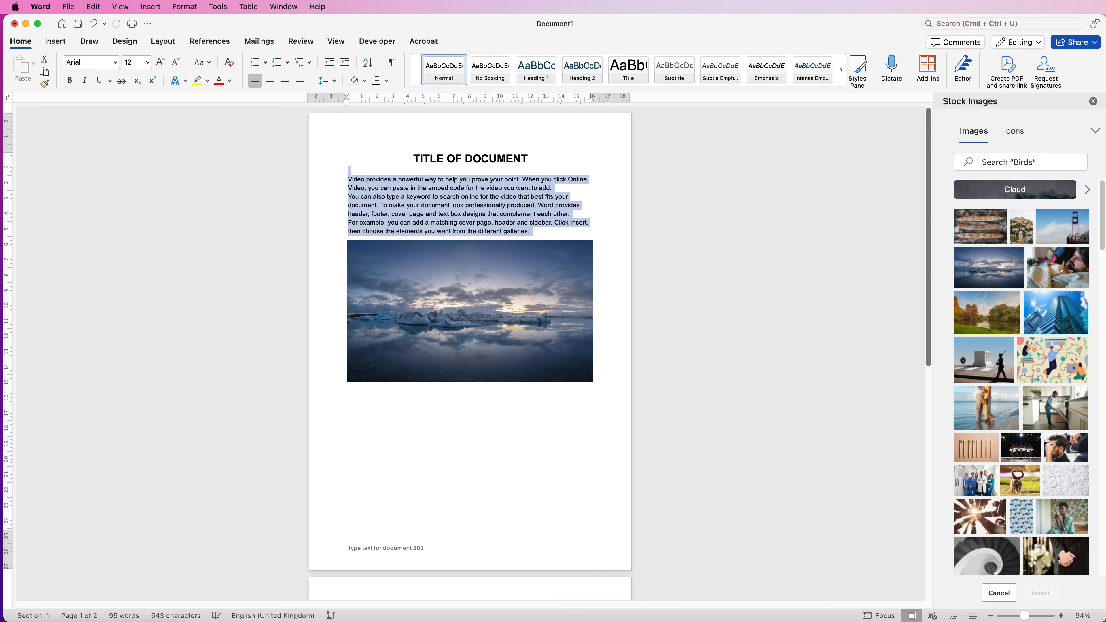
pyautogui.press('Right')
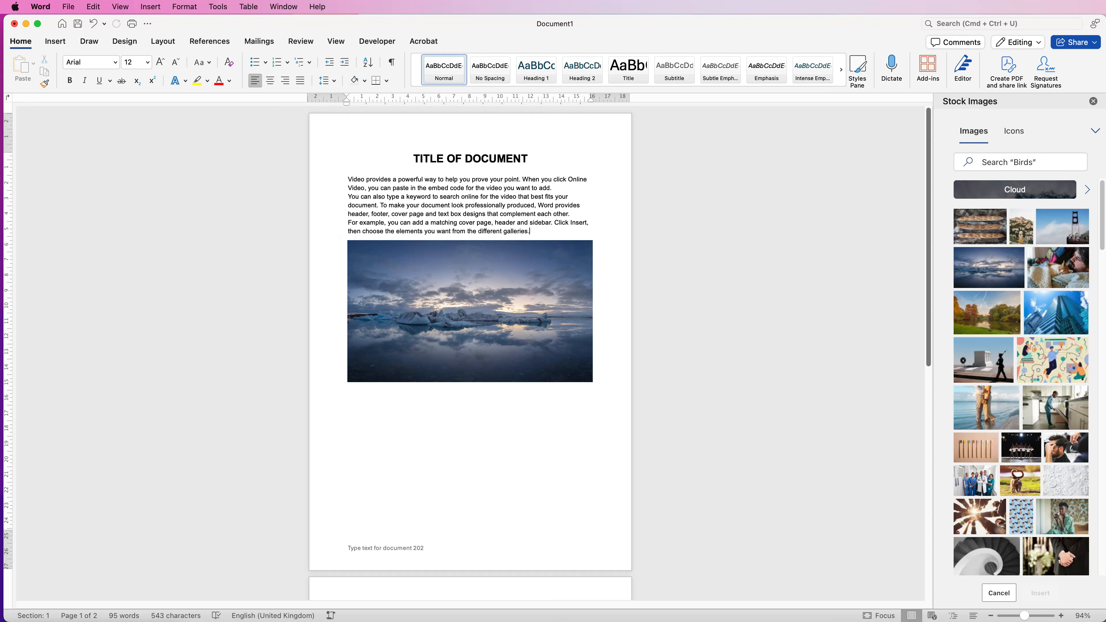
pyautogui.press('super+a')
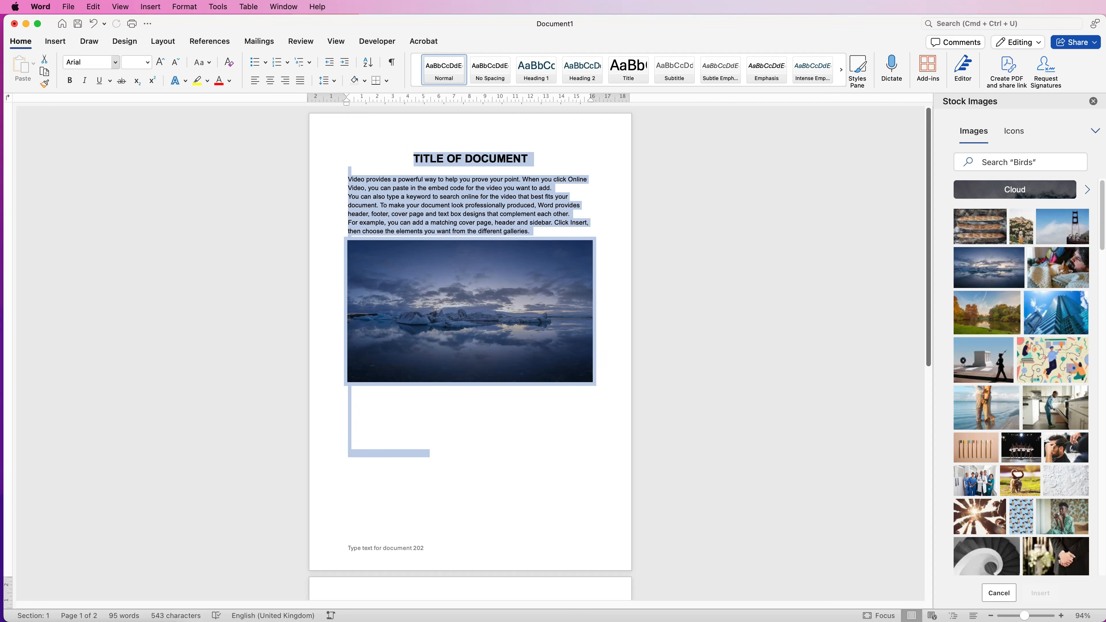
pyautogui.click(116, 64)
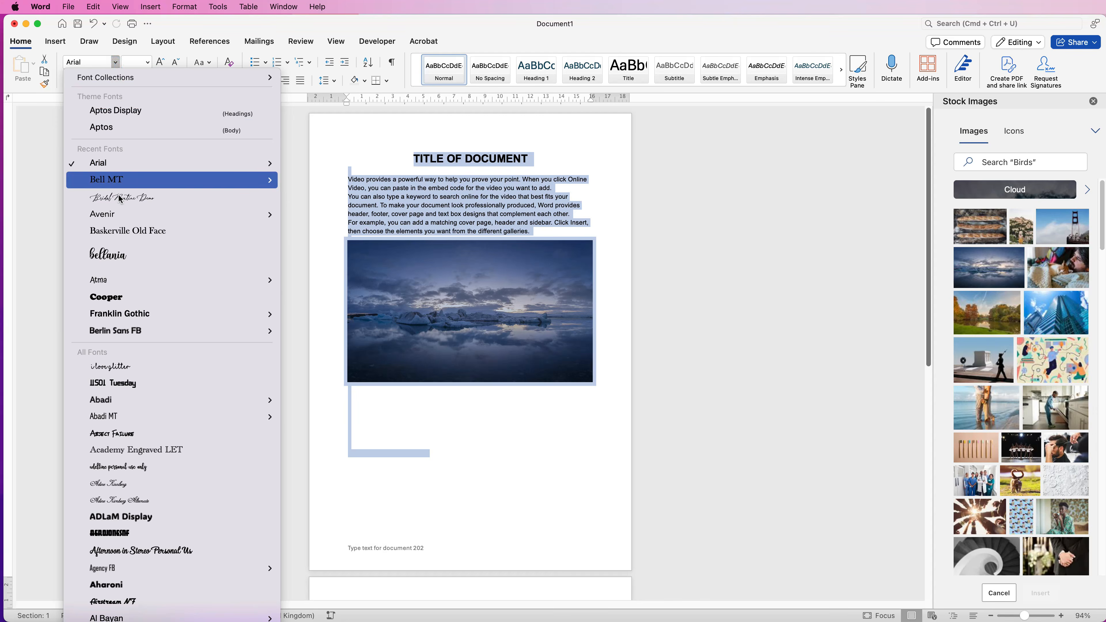
pyautogui.click(111, 215)
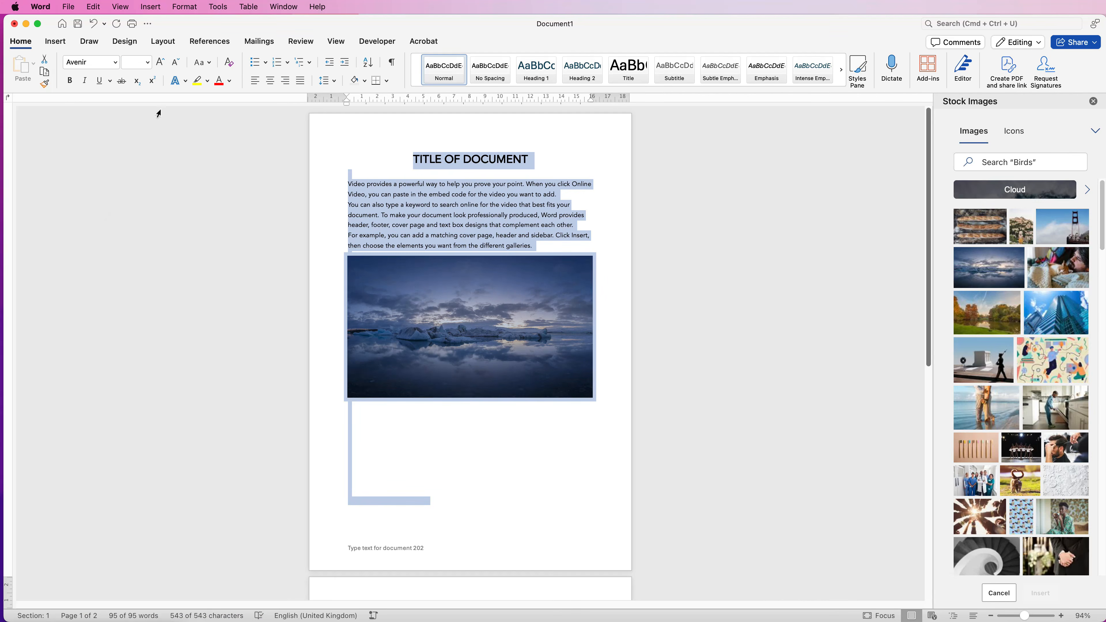
# Try a larger font size and centred and right alignment on all the text, restoring the previous size, centred title and left-aligned body
pyautogui.click(160, 68)
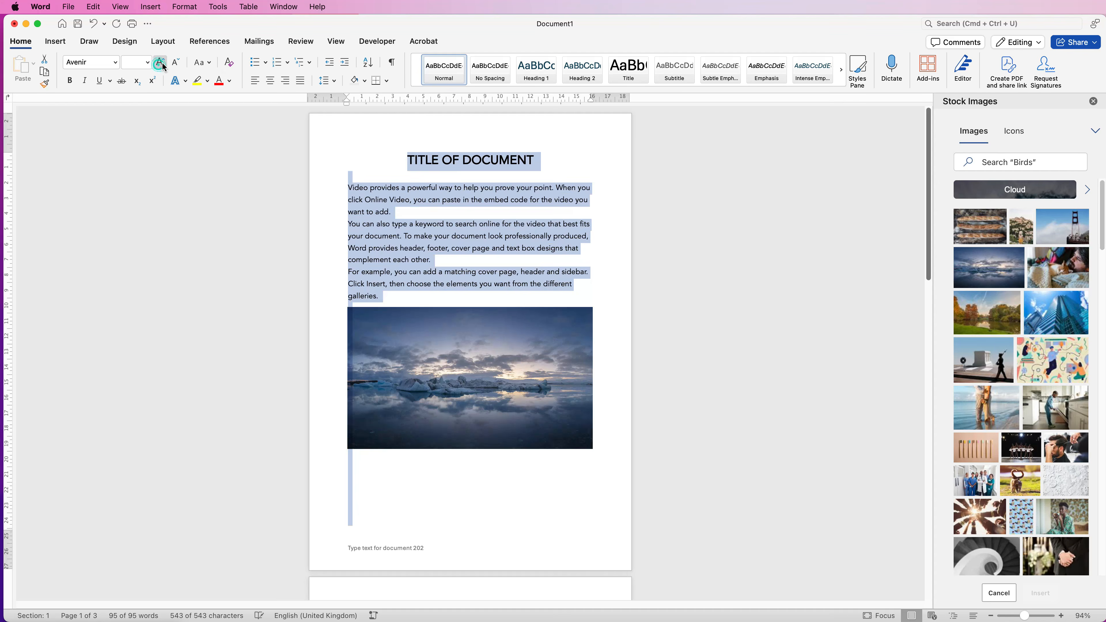
pyautogui.click(175, 66)
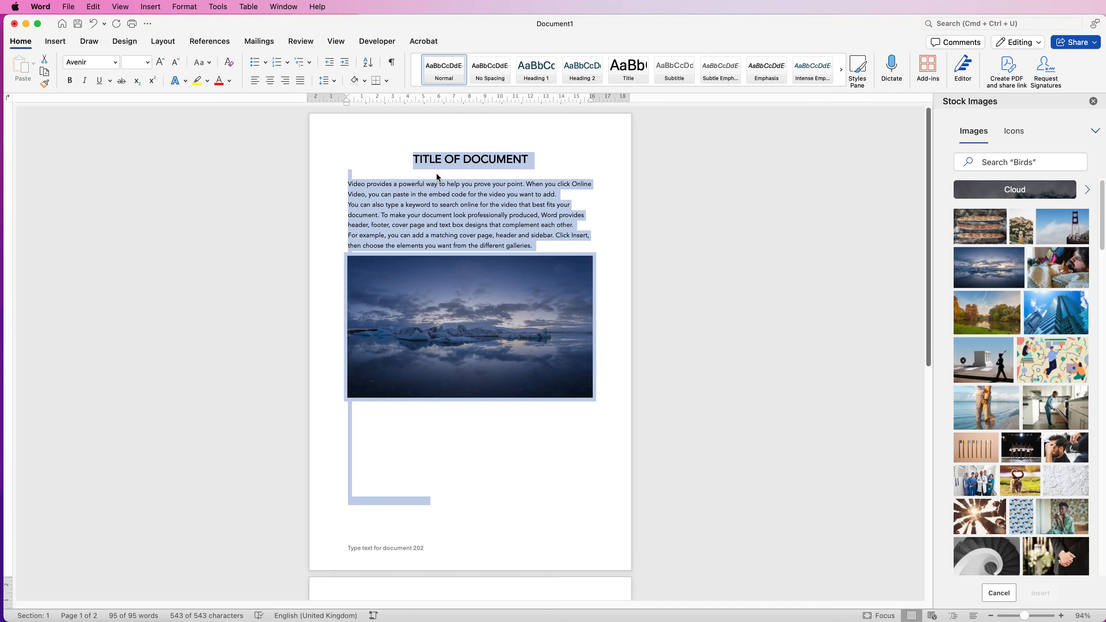
pyautogui.click(270, 81)
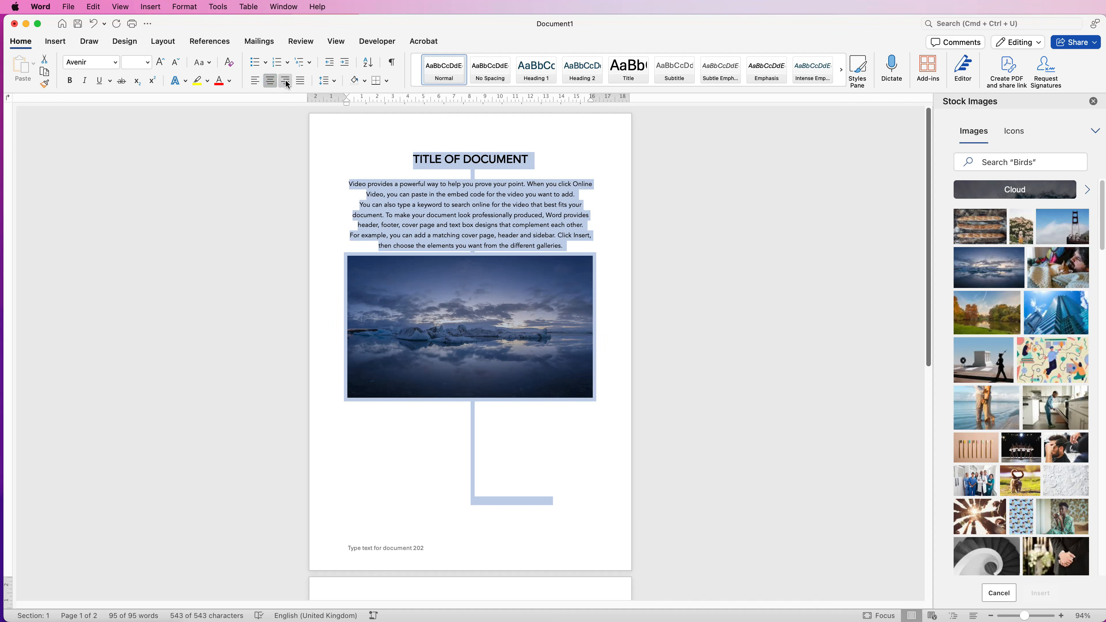
pyautogui.click(285, 81)
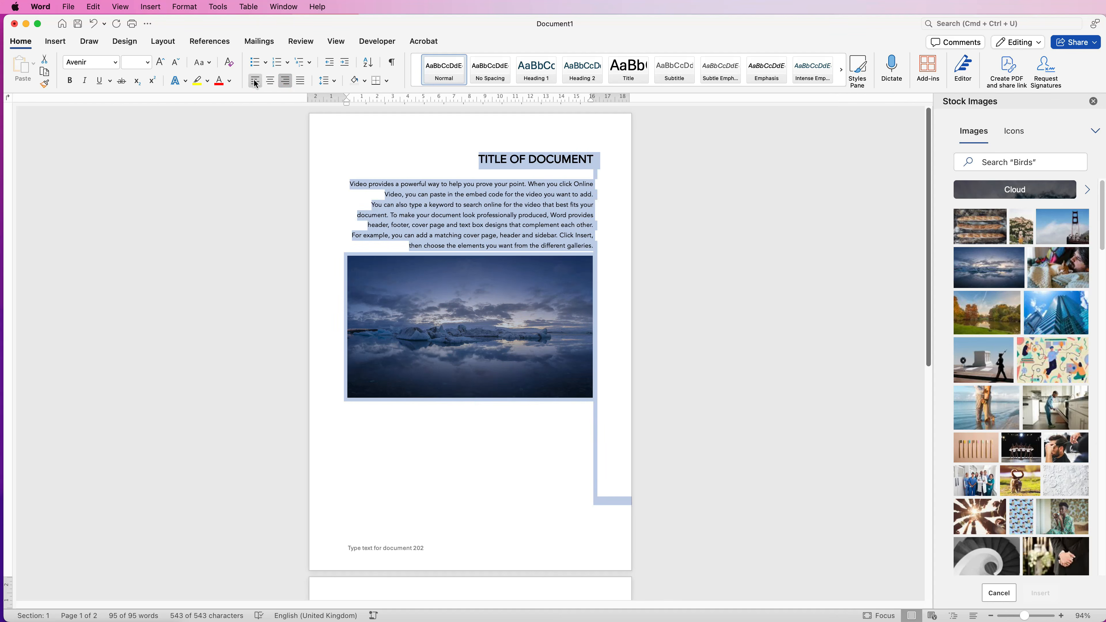
pyautogui.click(255, 81)
pyautogui.click(449, 415)
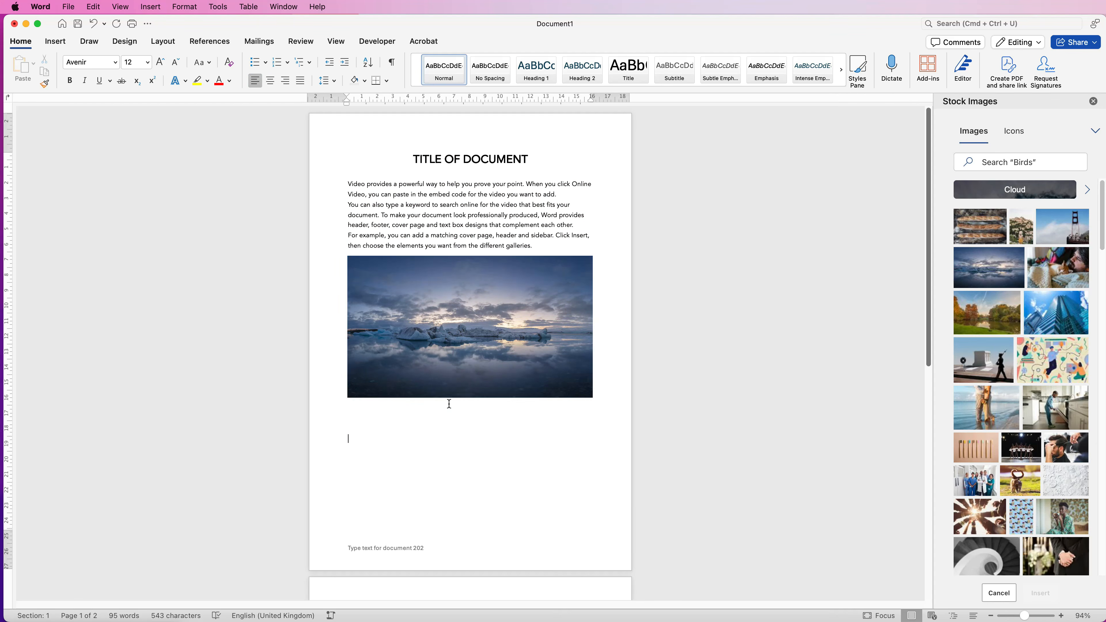